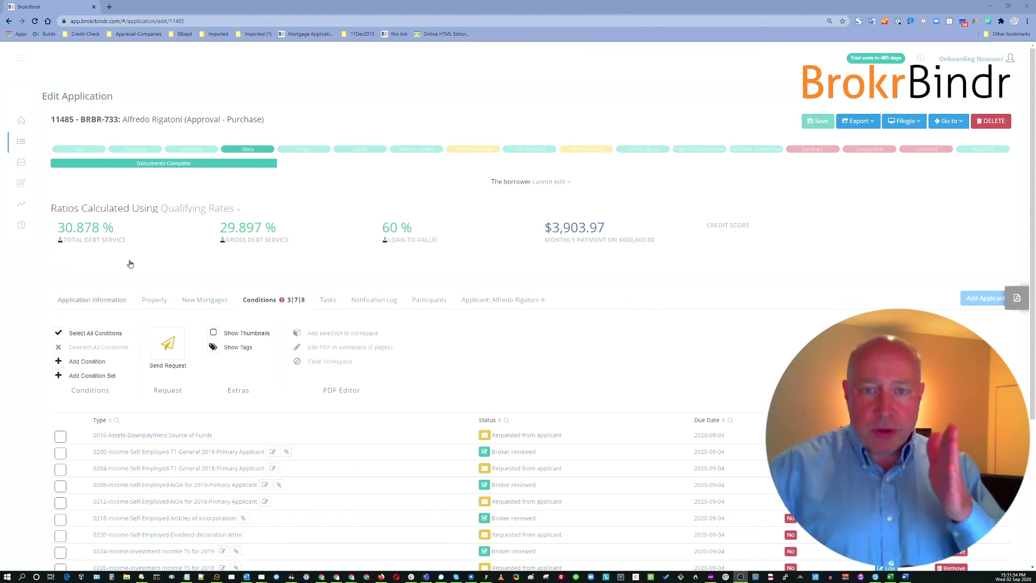
Review the application's conditions list and preview the file attached to the 2019 T1 General condition.
{"action": "left_click_drag", "start_coordinate": [133, 115], "coordinate": [142, 122]}
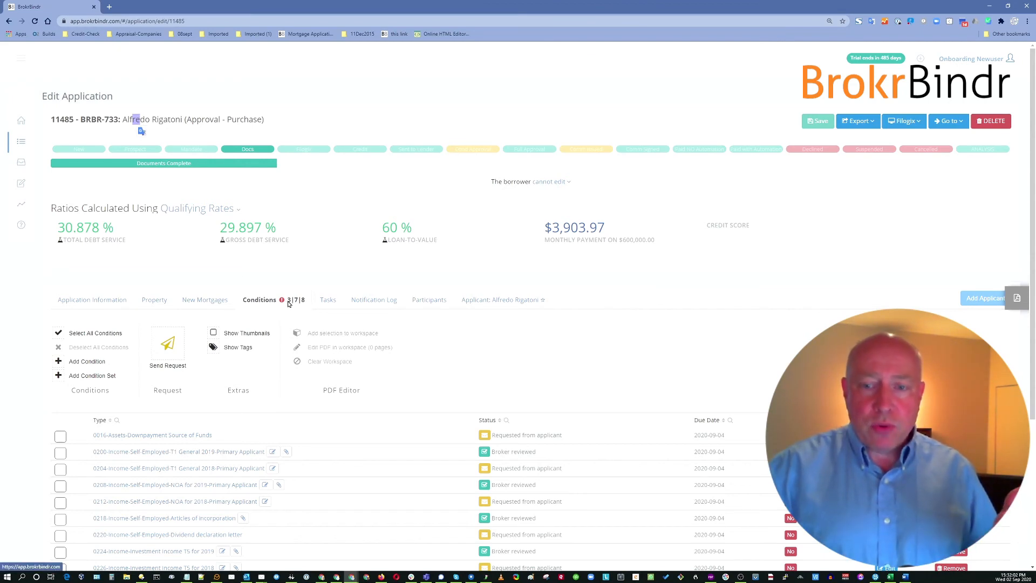
{"action": "scroll", "coordinate": [367, 385], "scroll_direction": "down", "scroll_amount": 4}
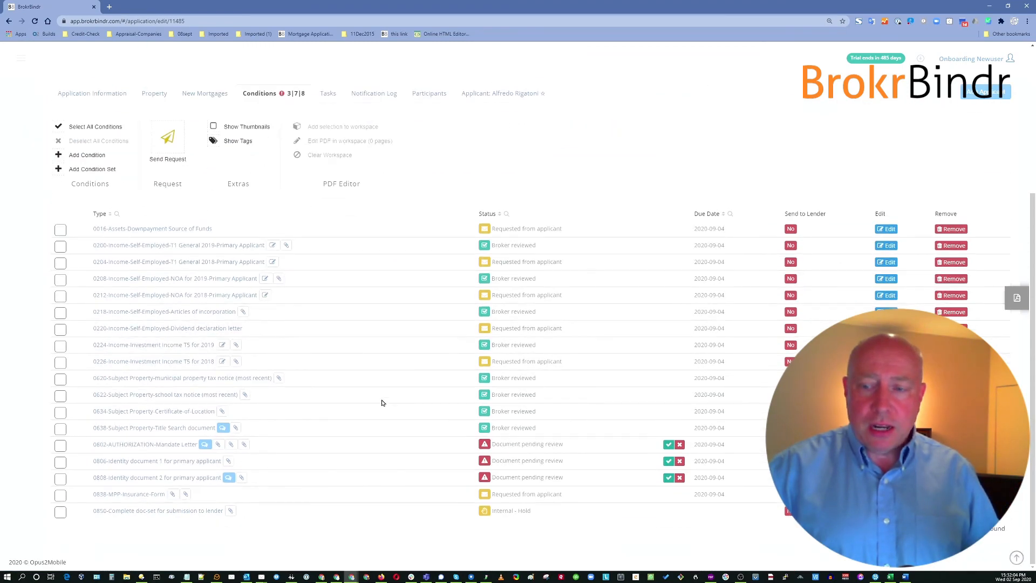
{"action": "scroll", "coordinate": [386, 407], "scroll_direction": "up", "scroll_amount": 2}
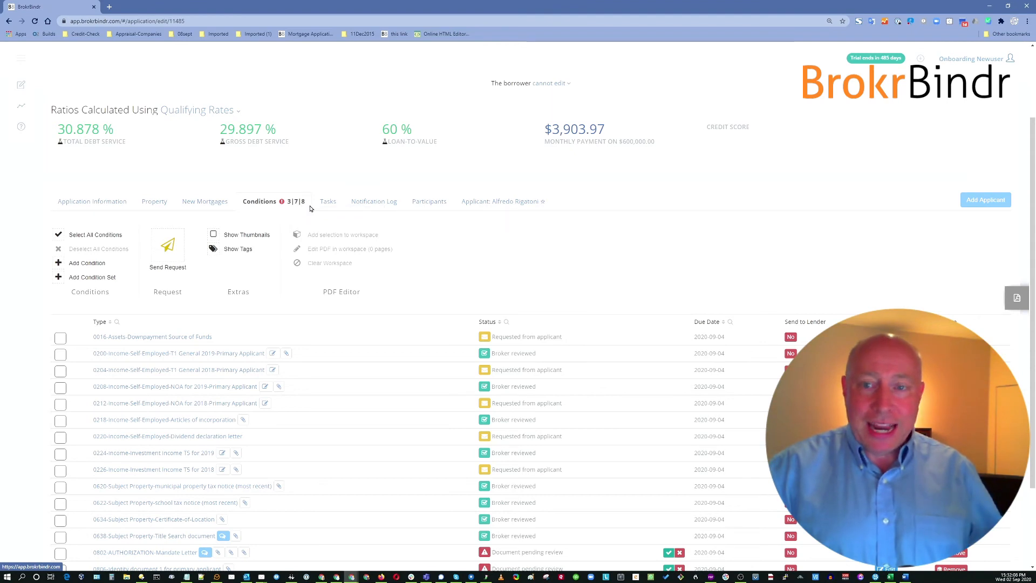
{"action": "scroll", "coordinate": [323, 232], "scroll_direction": "down", "scroll_amount": 2}
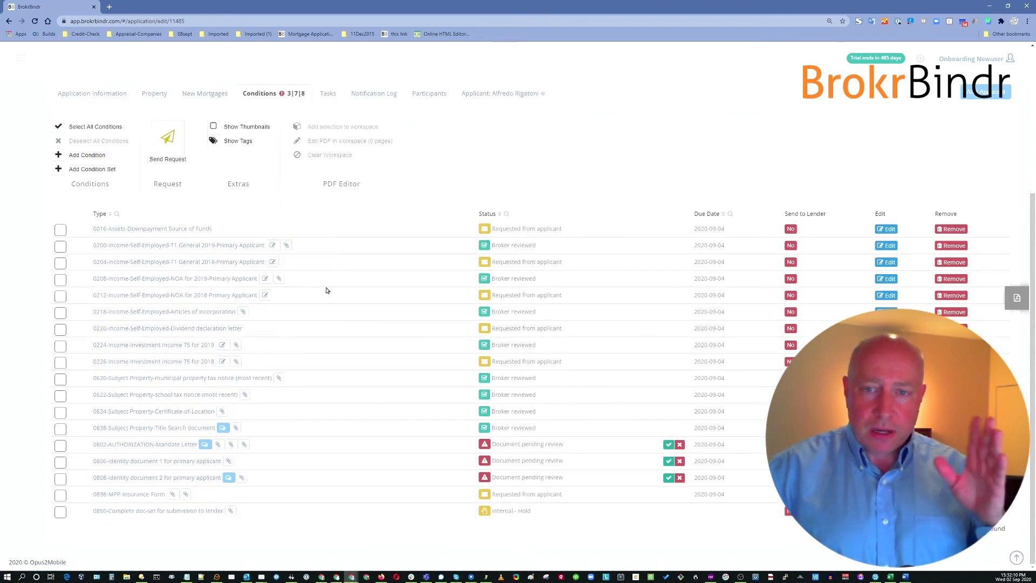
{"action": "left_click", "coordinate": [286, 247]}
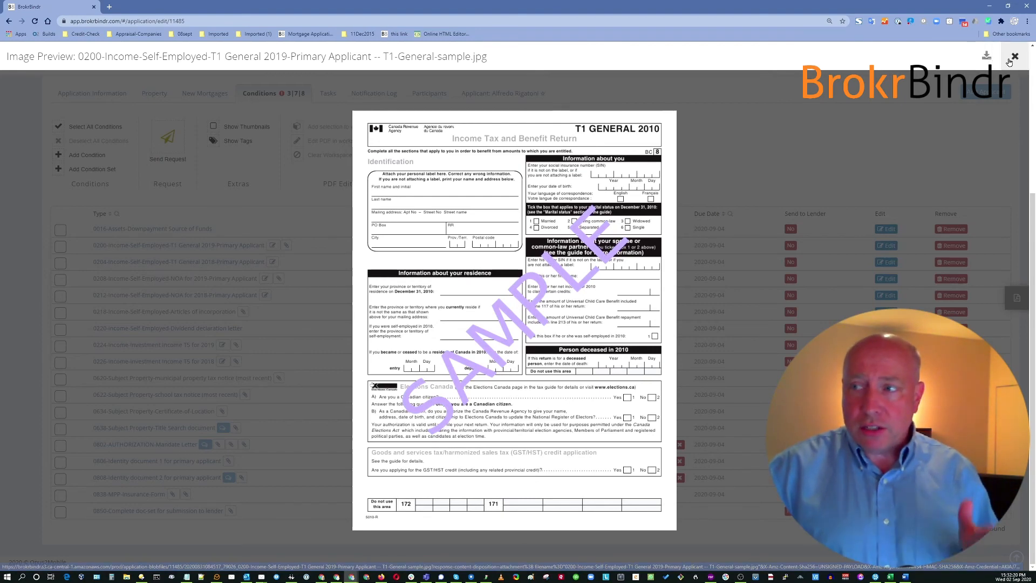
{"action": "left_click", "coordinate": [1010, 60]}
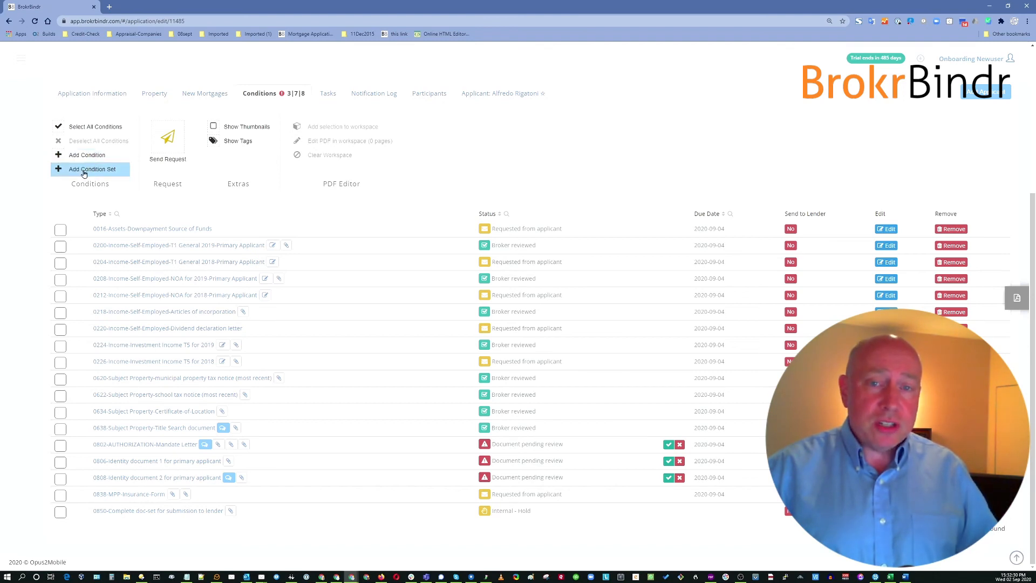
Draft an email request to the borrower with the EN - Initial Document Request template, review its body, and cancel without sending.
{"action": "left_click", "coordinate": [179, 145]}
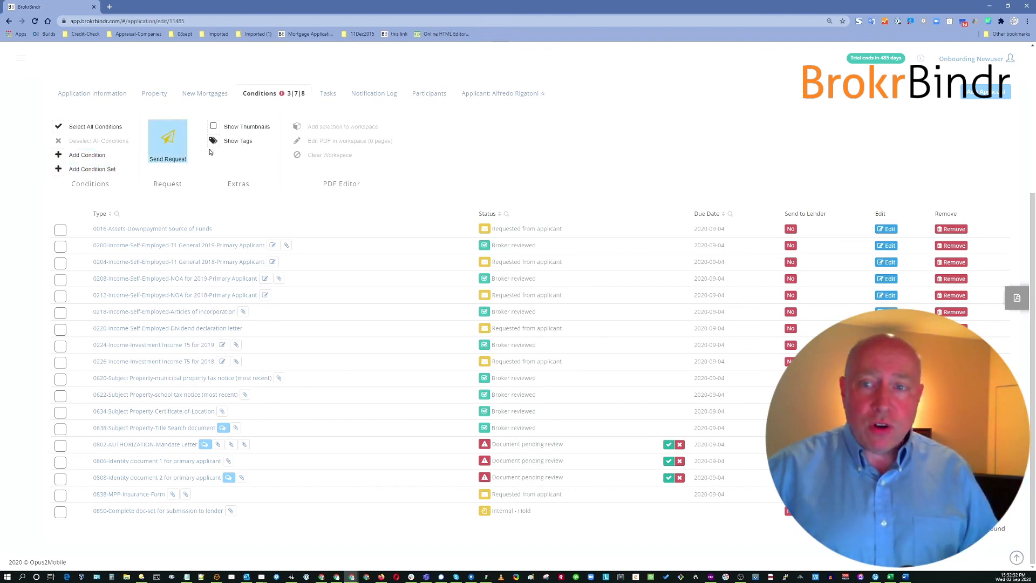
{"action": "left_click", "coordinate": [499, 110]}
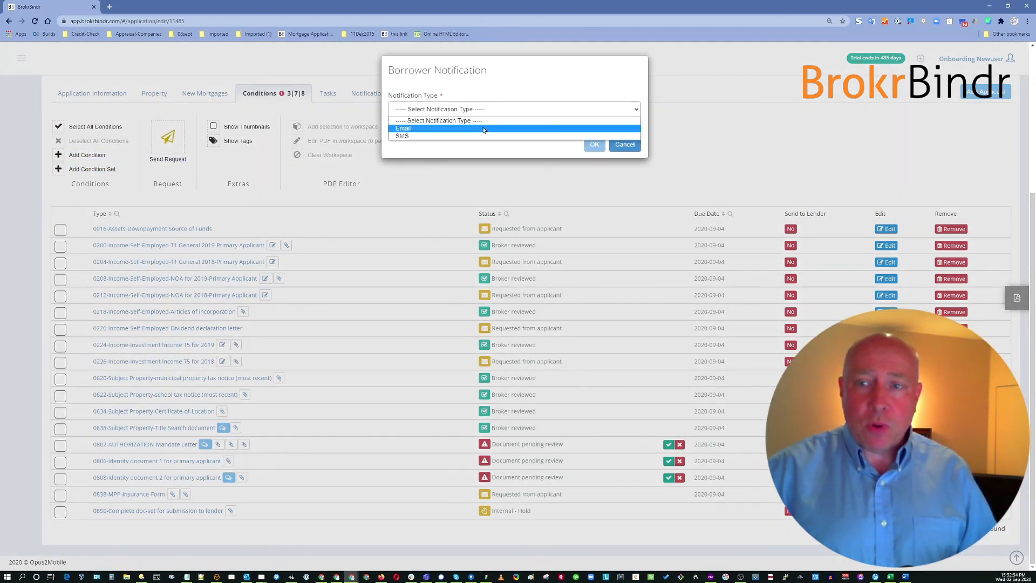
{"action": "left_click", "coordinate": [486, 130]}
{"action": "left_click", "coordinate": [438, 150]}
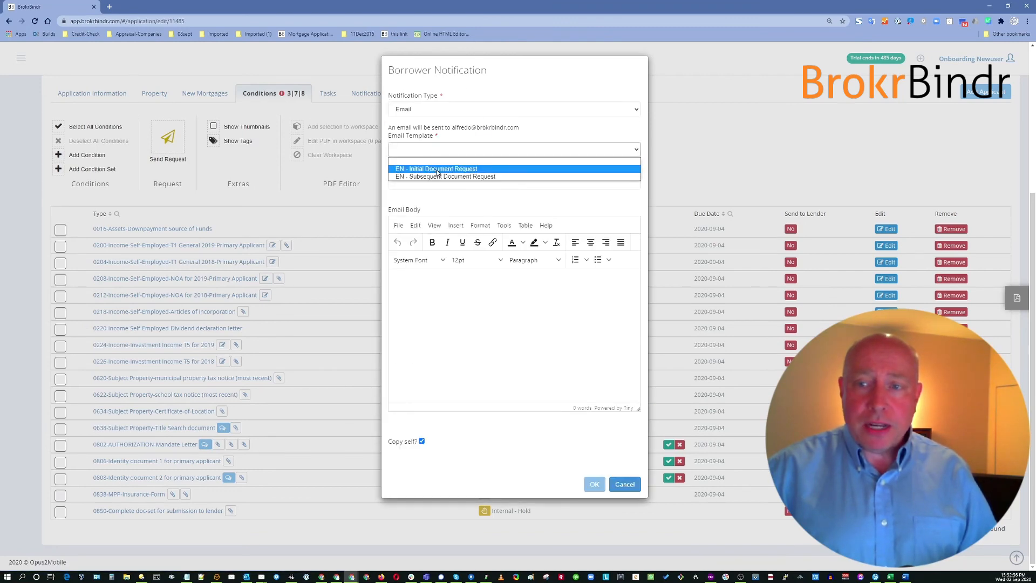
{"action": "left_click", "coordinate": [436, 168]}
{"action": "scroll", "coordinate": [626, 394], "scroll_direction": "down", "scroll_amount": 15}
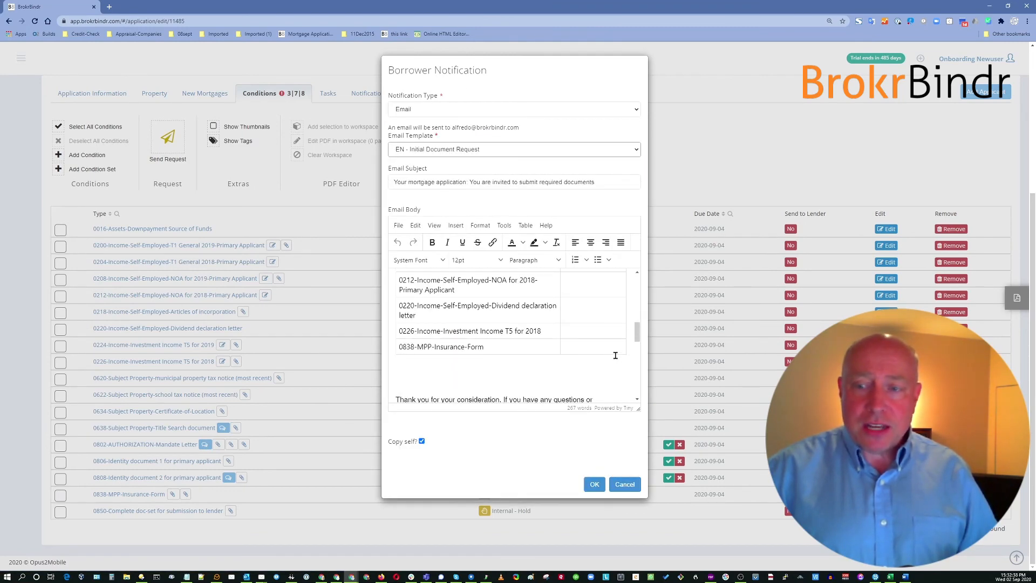
{"action": "left_click", "coordinate": [627, 486]}
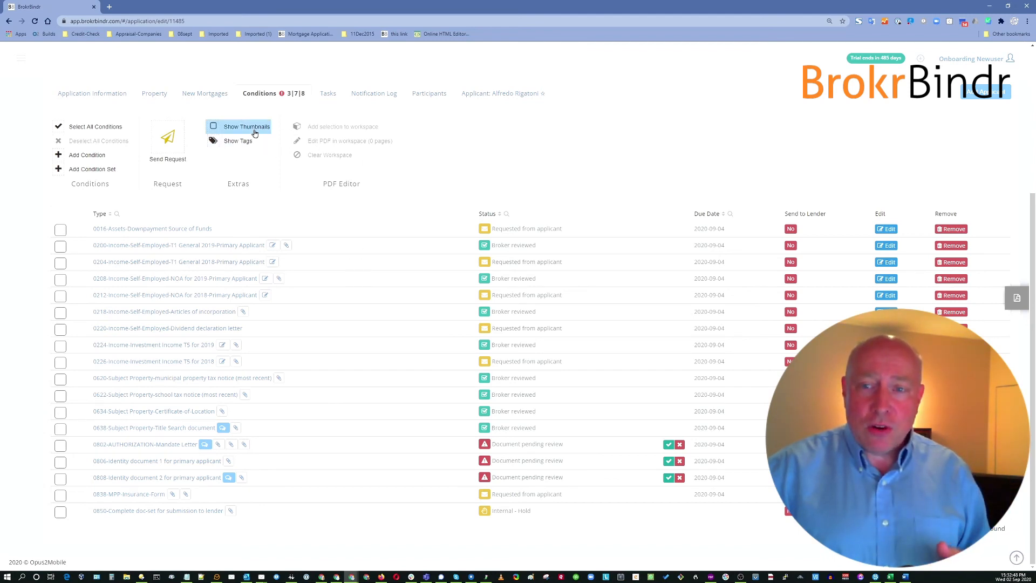
Show document thumbnails in the conditions list and select the 2019 T1 General document.
{"action": "scroll", "coordinate": [293, 181], "scroll_direction": "up", "scroll_amount": 2}
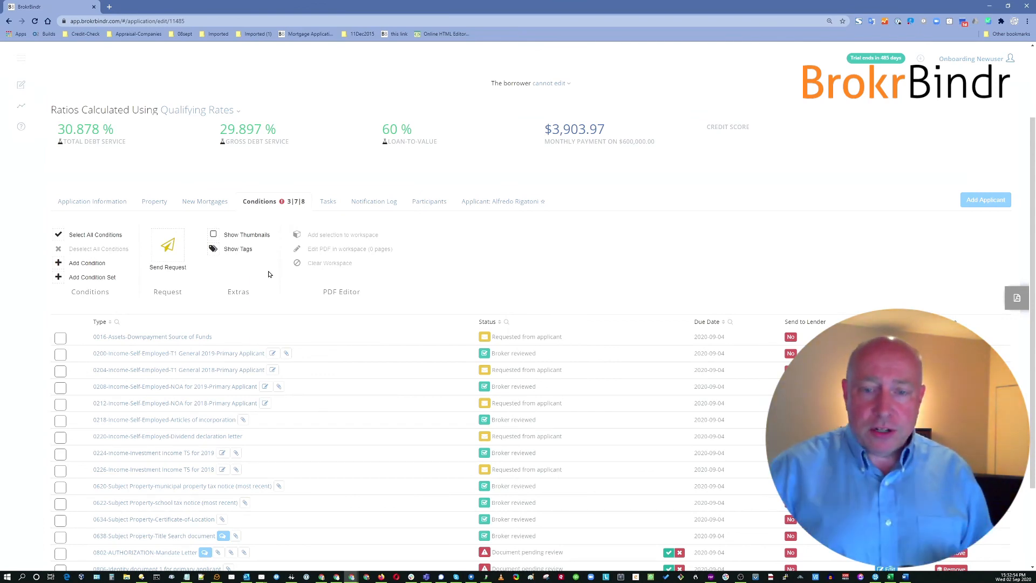
{"action": "left_click", "coordinate": [241, 236]}
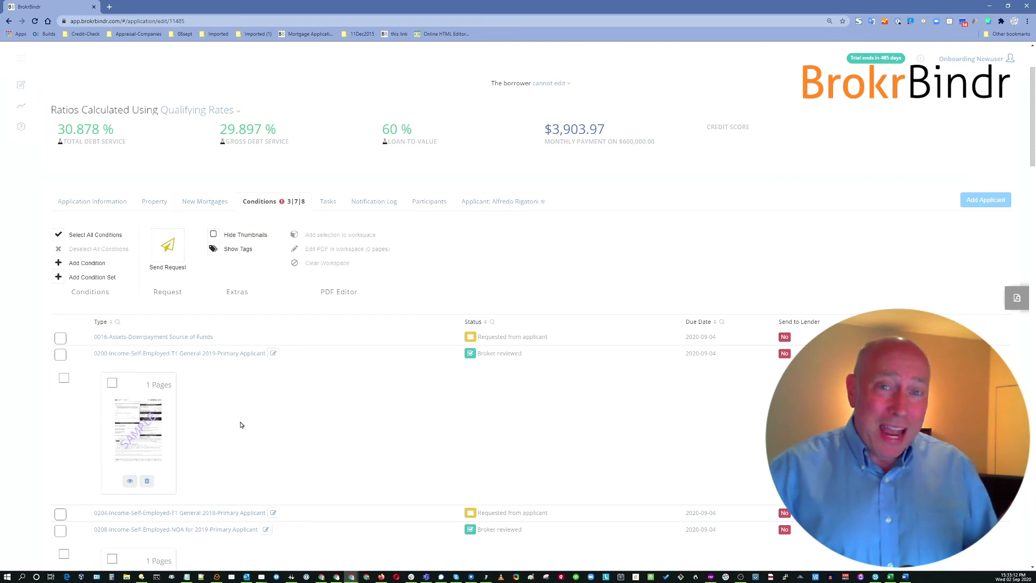
{"action": "scroll", "coordinate": [241, 426], "scroll_direction": "down", "scroll_amount": 2}
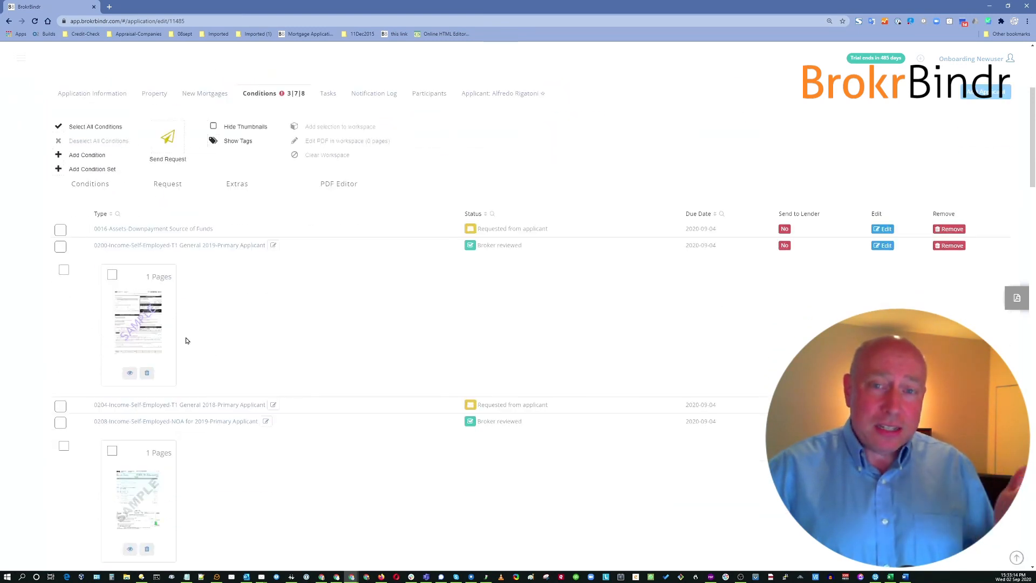
{"action": "left_click", "coordinate": [112, 276]}
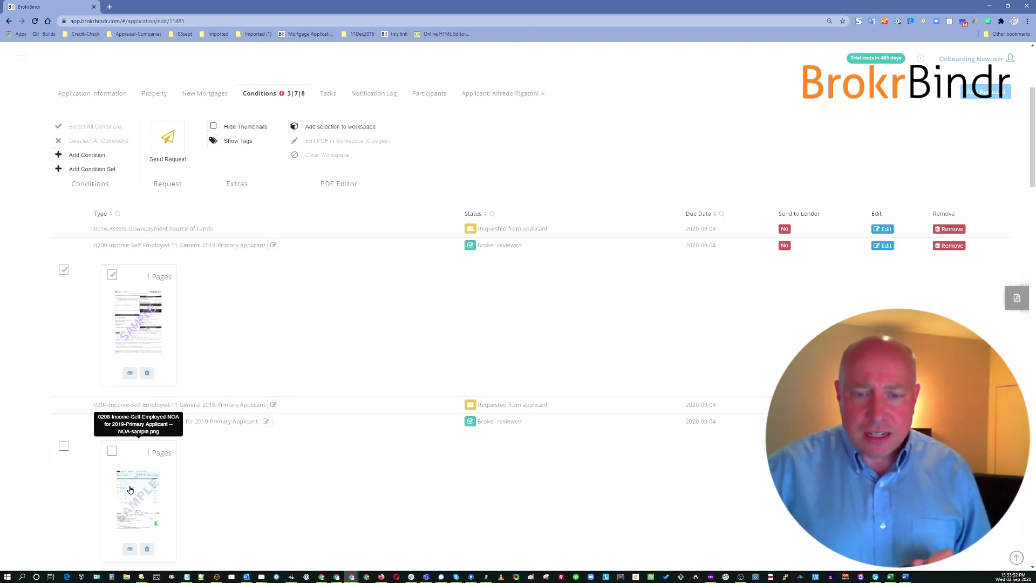
Preview the 2019 NOA document of the primary applicant and add it to the selection.
{"action": "left_click", "coordinate": [131, 550]}
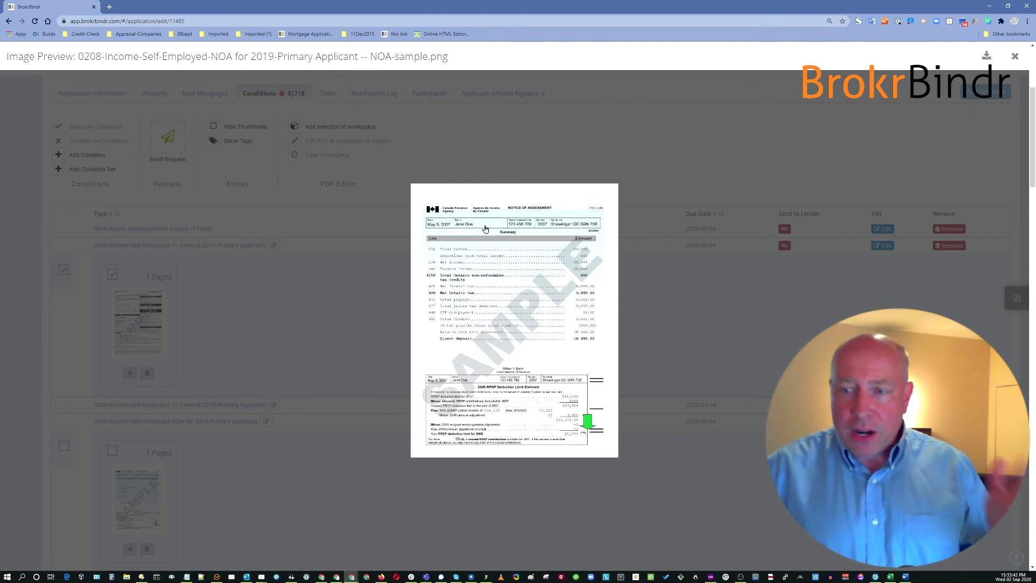
{"action": "left_click", "coordinate": [1014, 60]}
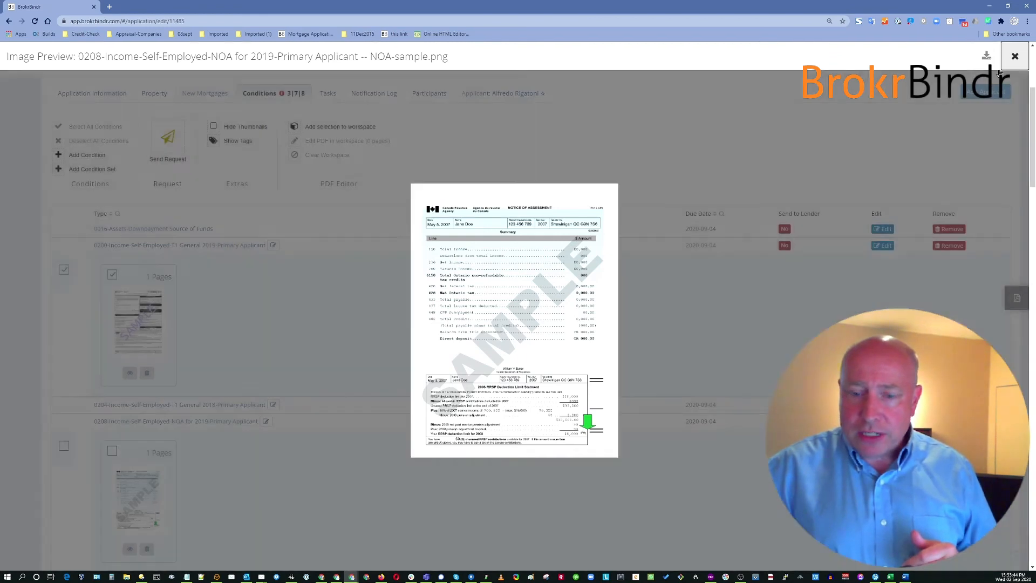
{"action": "left_click", "coordinate": [112, 451]}
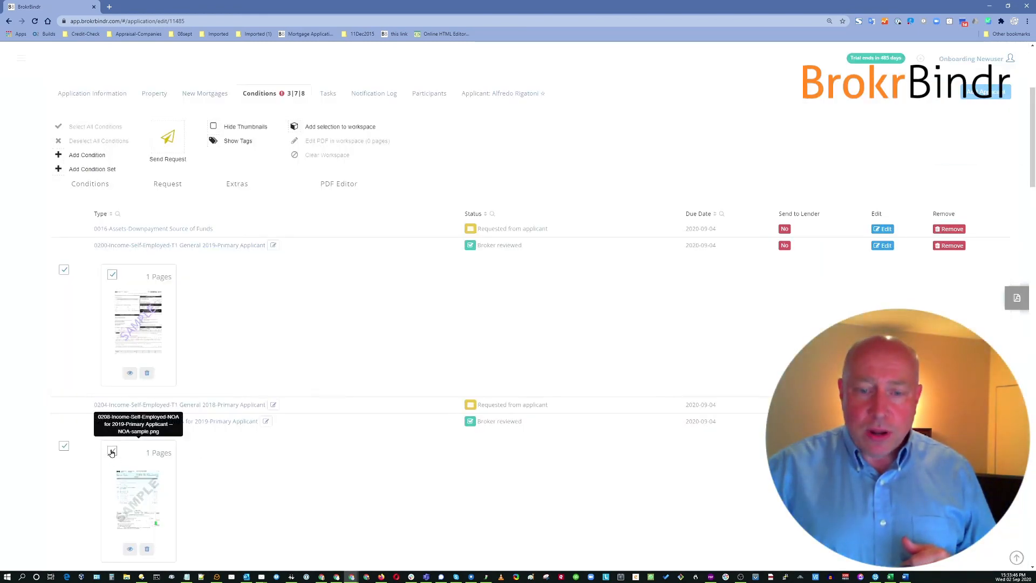
Add the Articles of Incorporation, the 2019 and 2018 T5 documents, and the municipal property tax notice to the selection.
{"action": "scroll", "coordinate": [171, 545], "scroll_direction": "down", "scroll_amount": 2}
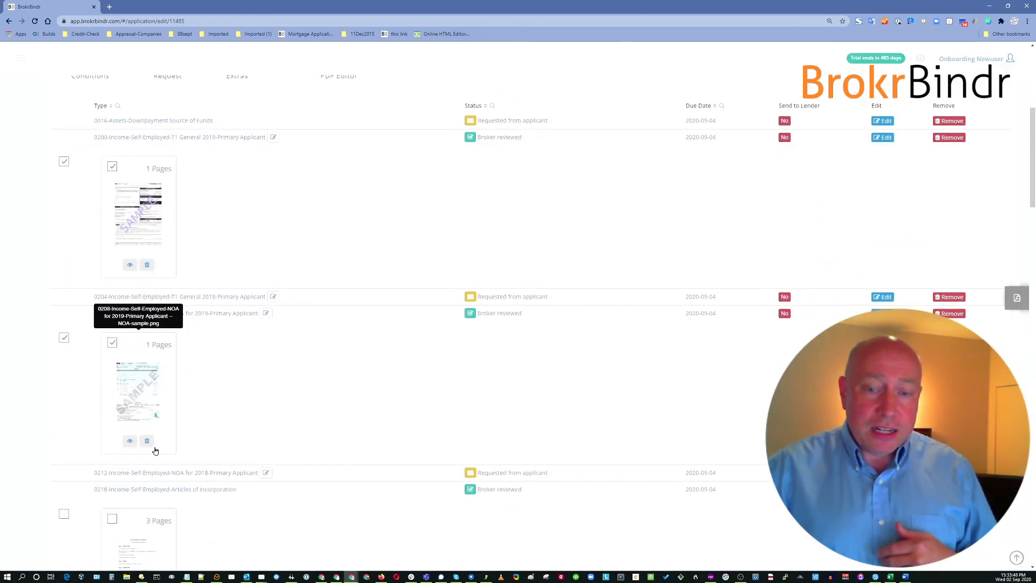
{"action": "scroll", "coordinate": [158, 367], "scroll_direction": "down", "scroll_amount": 4}
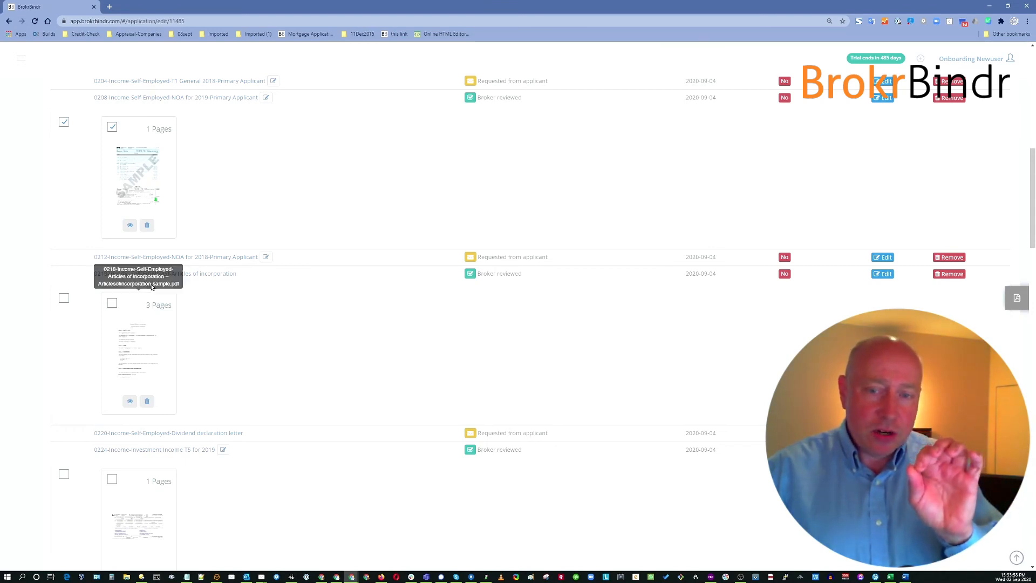
{"action": "scroll", "coordinate": [133, 139], "scroll_direction": "up", "scroll_amount": 2}
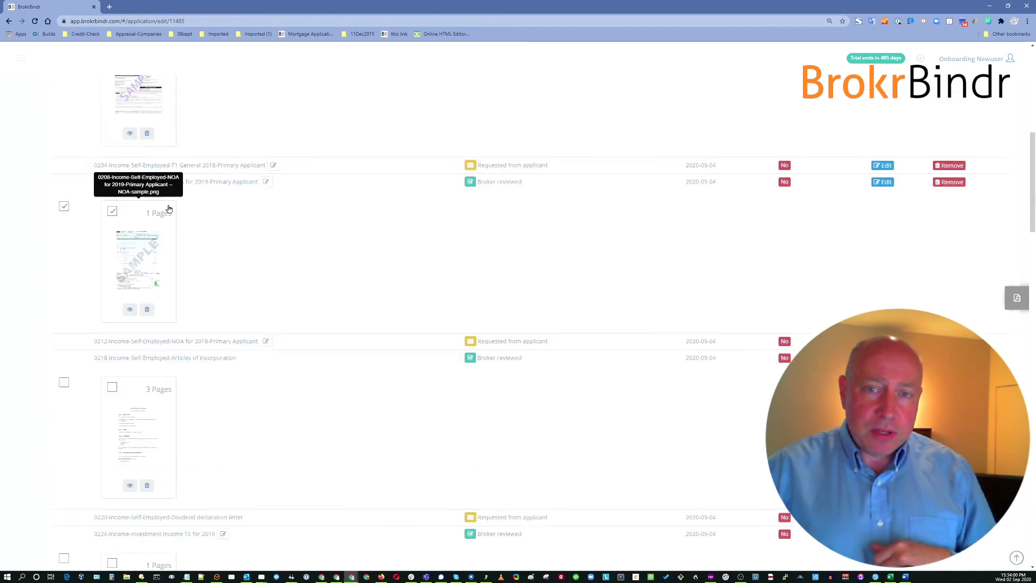
{"action": "scroll", "coordinate": [135, 118], "scroll_direction": "up", "scroll_amount": 3}
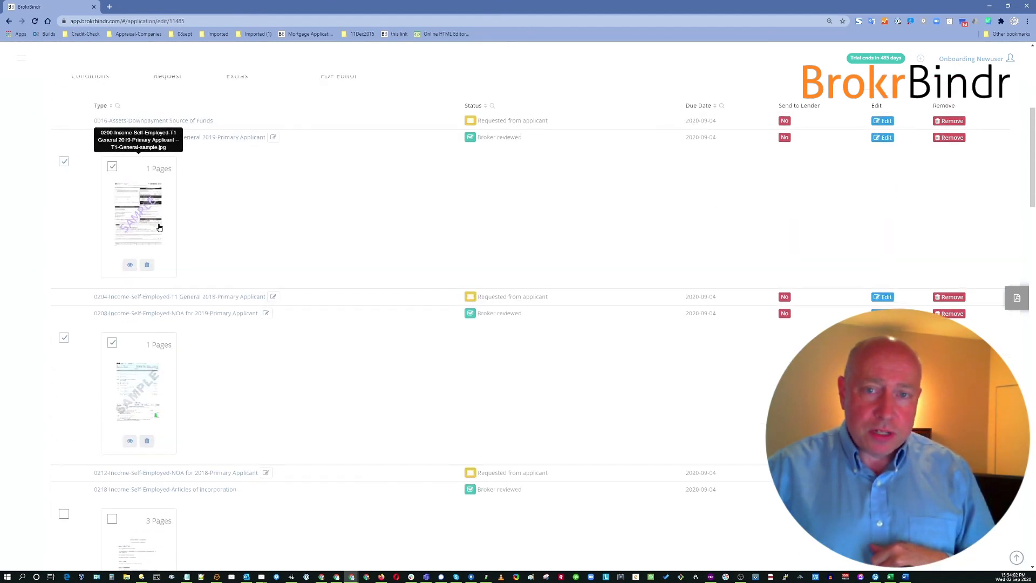
{"action": "scroll", "coordinate": [185, 378], "scroll_direction": "down", "scroll_amount": 5}
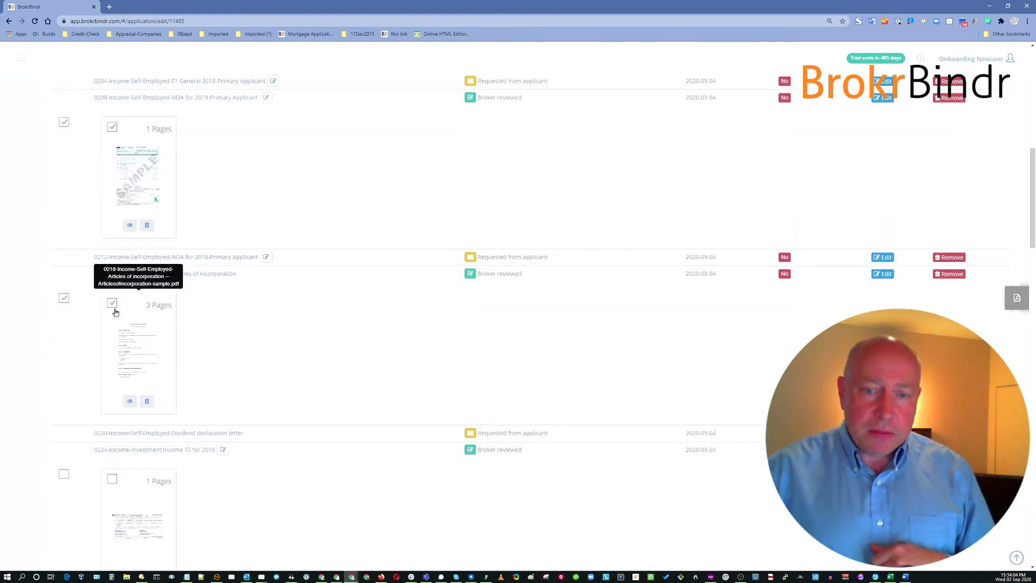
{"action": "left_click", "coordinate": [112, 479]}
{"action": "scroll", "coordinate": [219, 489], "scroll_direction": "down", "scroll_amount": 4}
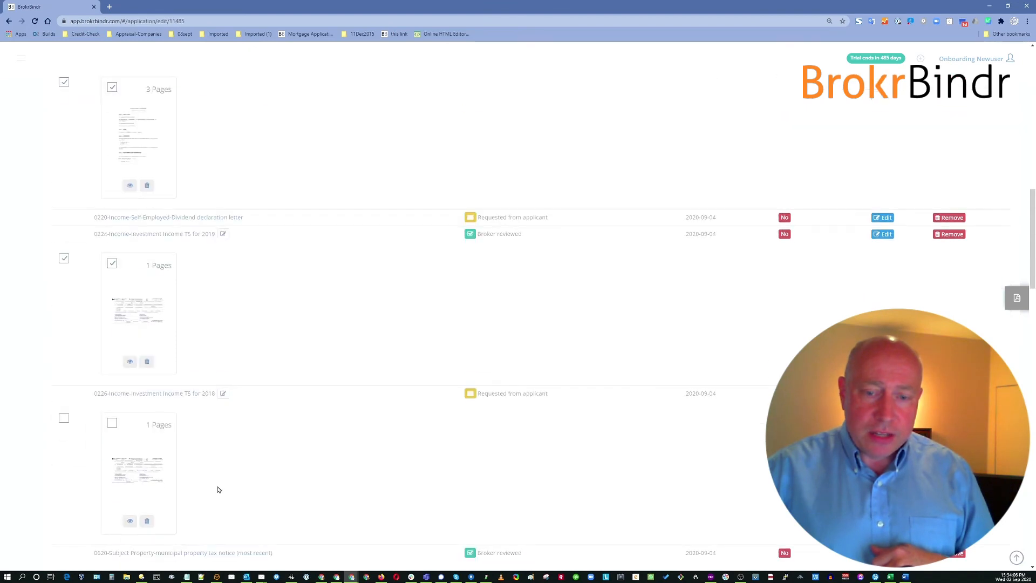
{"action": "scroll", "coordinate": [219, 490], "scroll_direction": "down", "scroll_amount": 4}
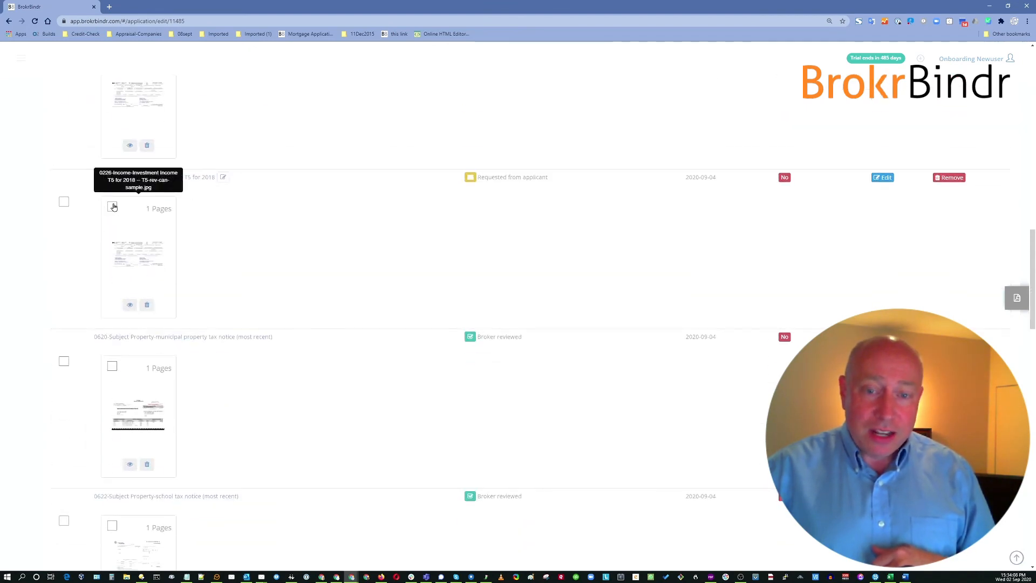
{"action": "left_click", "coordinate": [112, 367]}
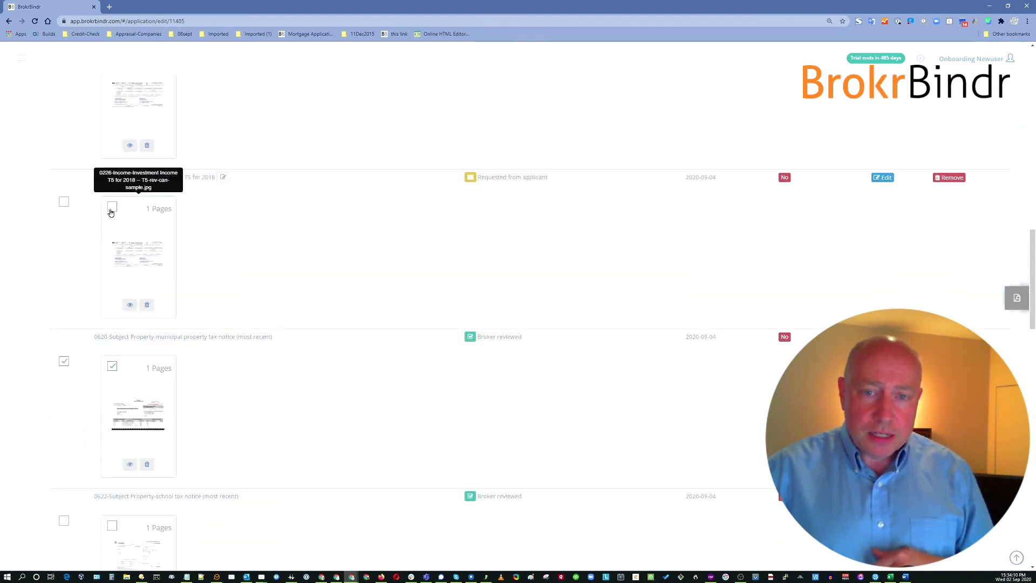
Delete the existing 3-page file from the 0850-Complete doc-set for submission to lender condition.
{"action": "scroll", "coordinate": [231, 393], "scroll_direction": "down", "scroll_amount": 12}
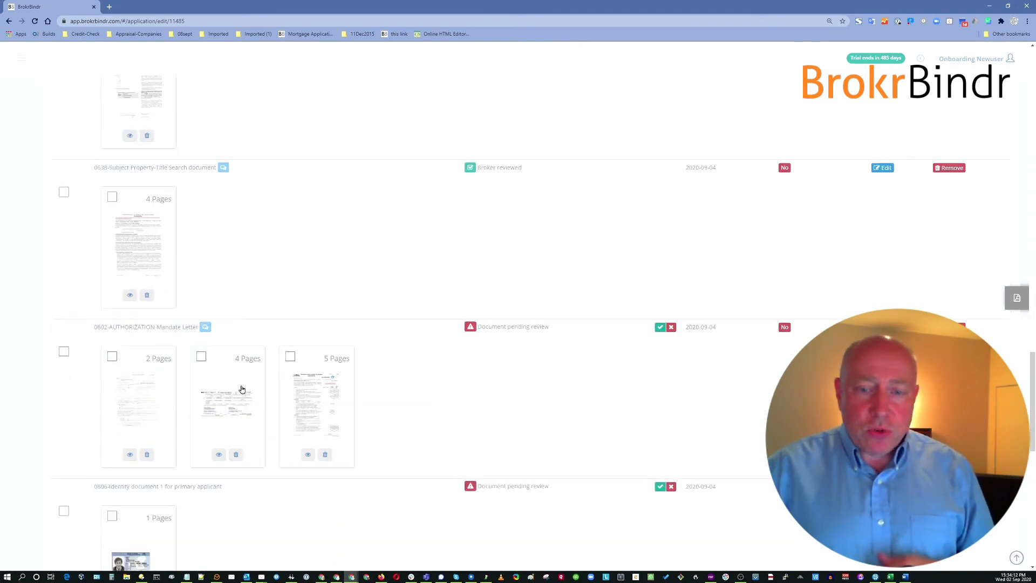
{"action": "scroll", "coordinate": [259, 391], "scroll_direction": "down", "scroll_amount": 2}
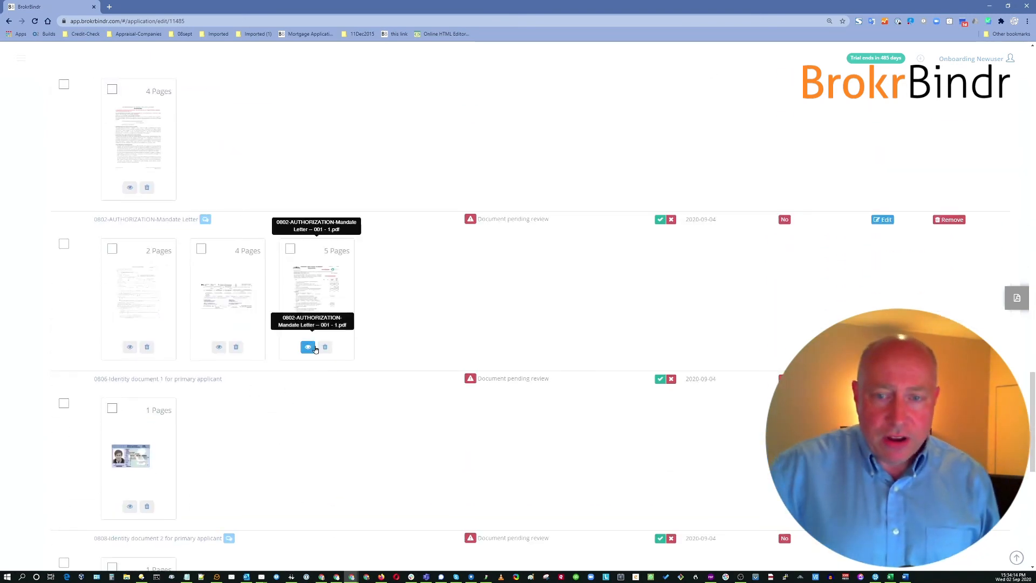
{"action": "scroll", "coordinate": [342, 443], "scroll_direction": "down", "scroll_amount": 8}
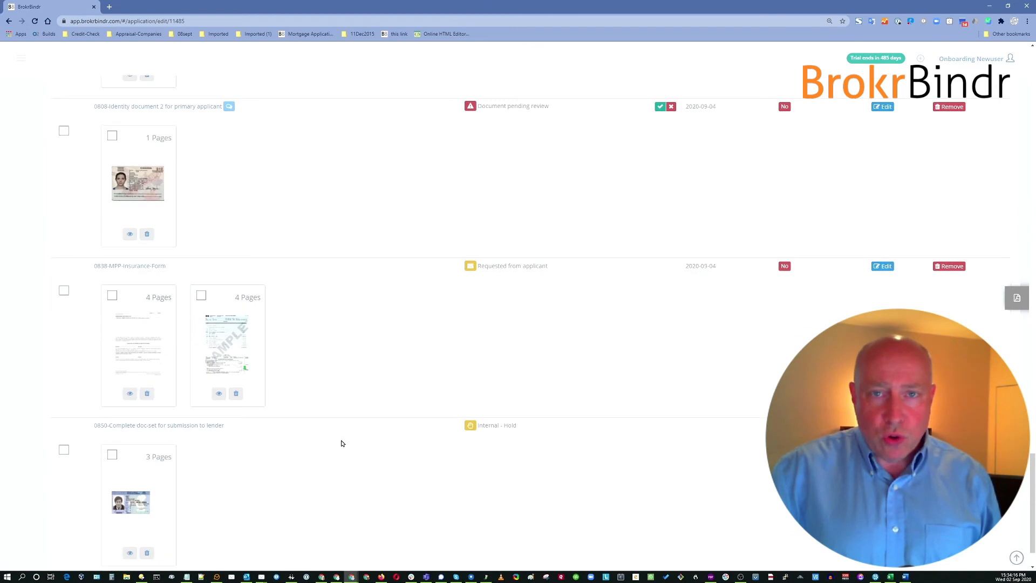
{"action": "scroll", "coordinate": [343, 446], "scroll_direction": "down", "scroll_amount": 1}
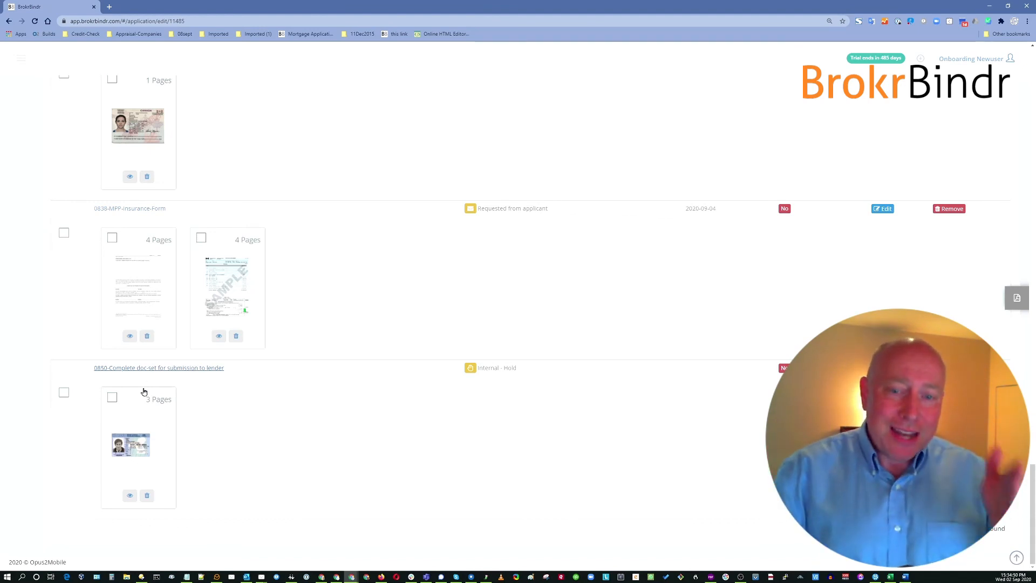
{"action": "left_click", "coordinate": [147, 496]}
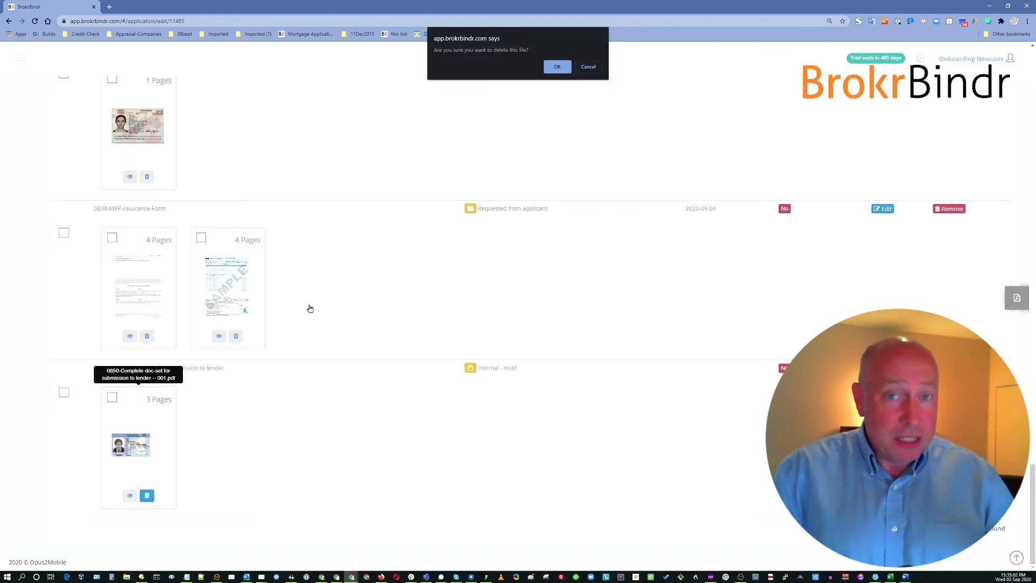
{"action": "left_click", "coordinate": [558, 67]}
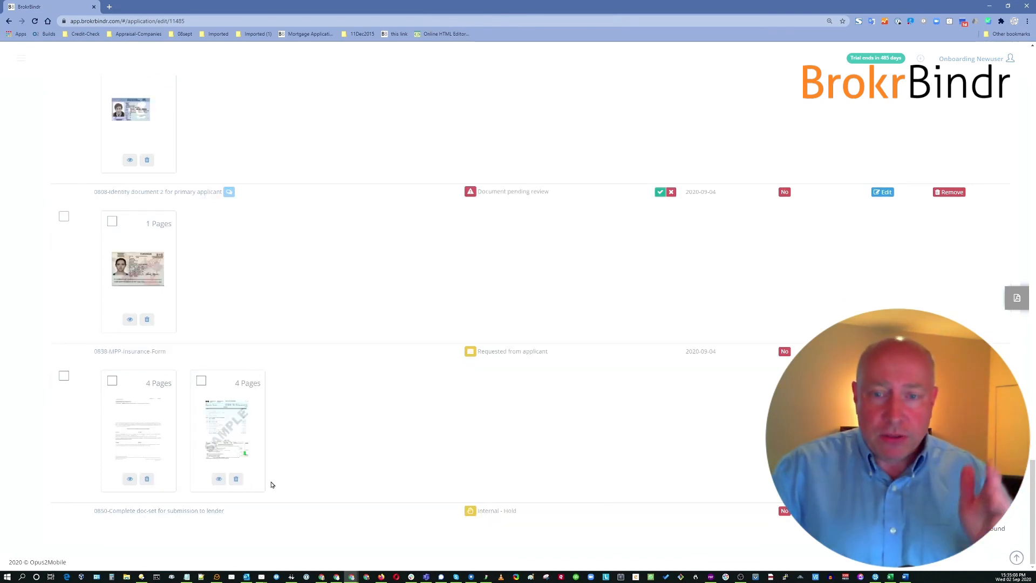
Add the selected condition documents to the PDF editor workspace and open the workspace for editing.
{"action": "scroll", "coordinate": [271, 485], "scroll_direction": "up", "scroll_amount": 20}
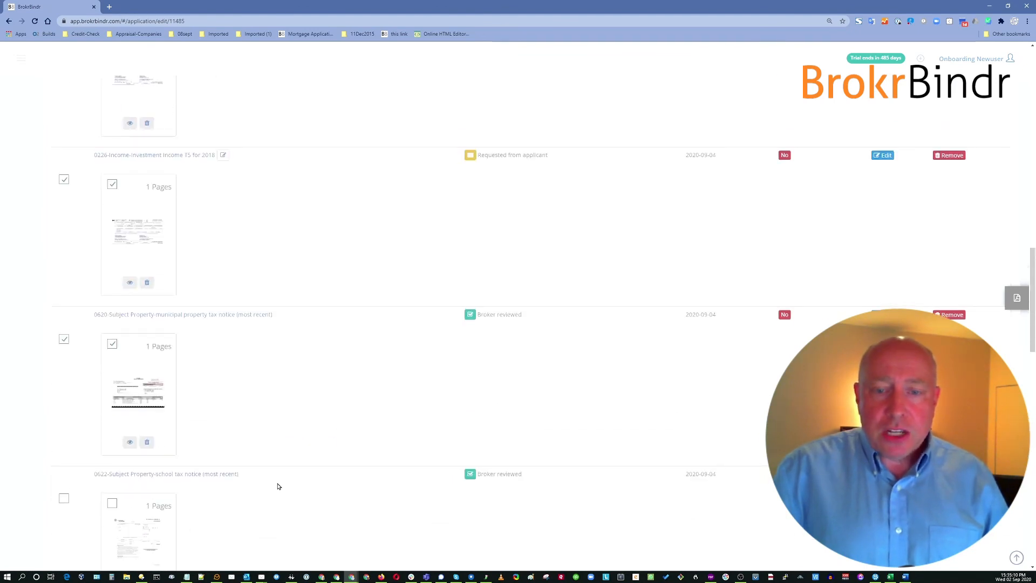
{"action": "scroll", "coordinate": [278, 486], "scroll_direction": "up", "scroll_amount": 10}
{"action": "scroll", "coordinate": [268, 443], "scroll_direction": "up", "scroll_amount": 8}
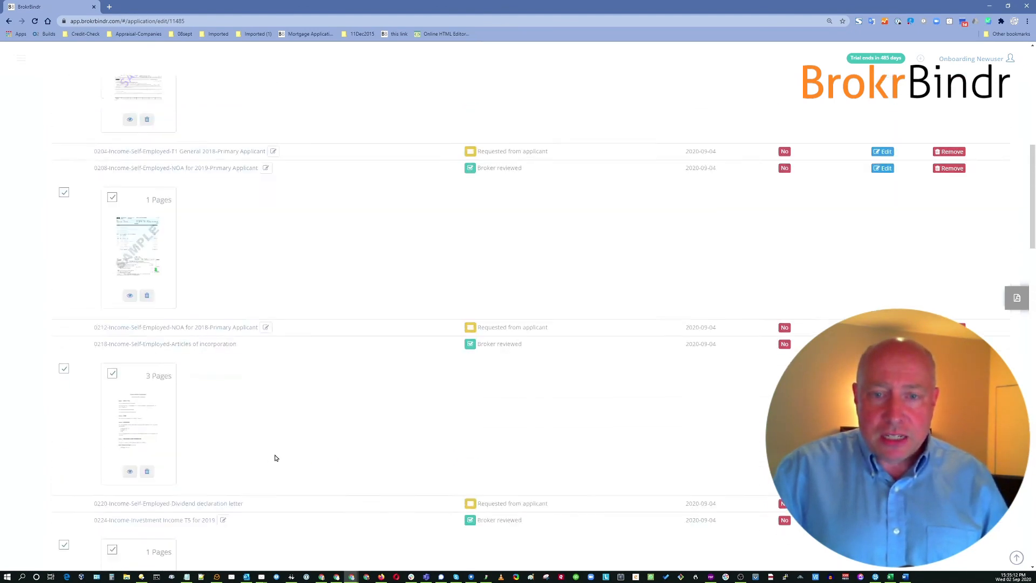
{"action": "scroll", "coordinate": [281, 394], "scroll_direction": "up", "scroll_amount": 3}
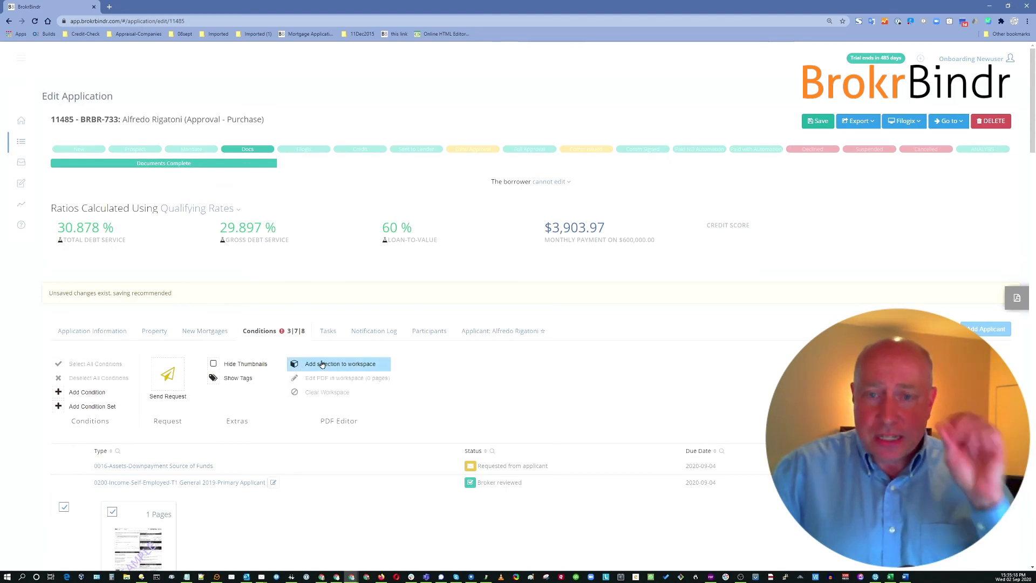
{"action": "left_click", "coordinate": [322, 365]}
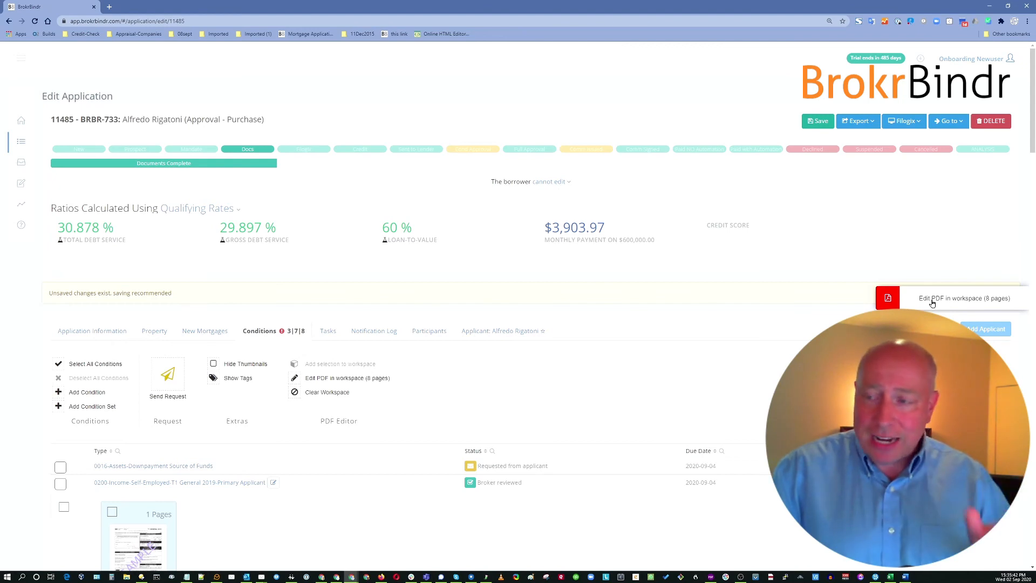
{"action": "left_click", "coordinate": [932, 302]}
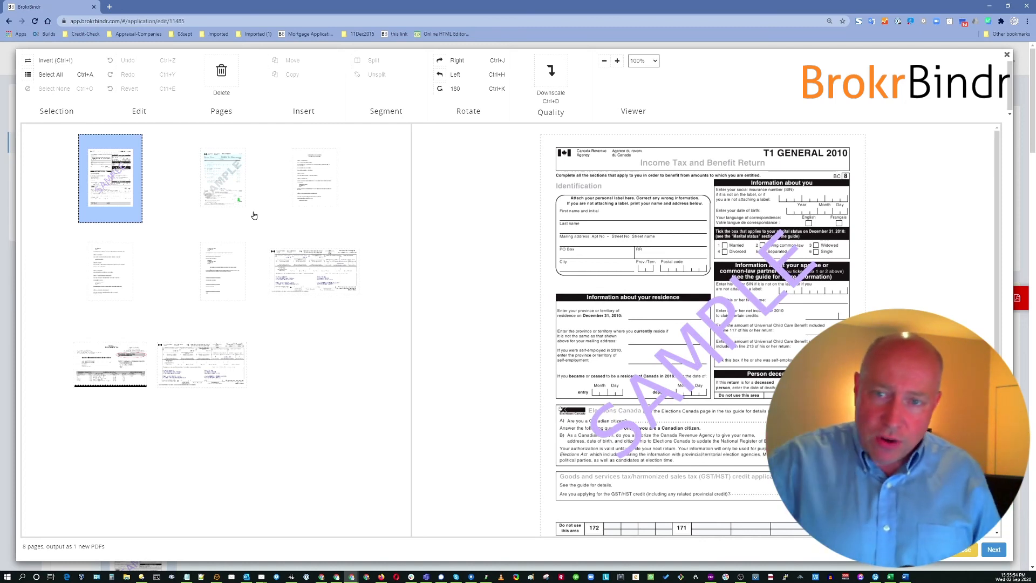
Preview the Notice of Assessment page at Page Width, Page Fit and 75% zoom.
{"action": "left_click", "coordinate": [212, 192]}
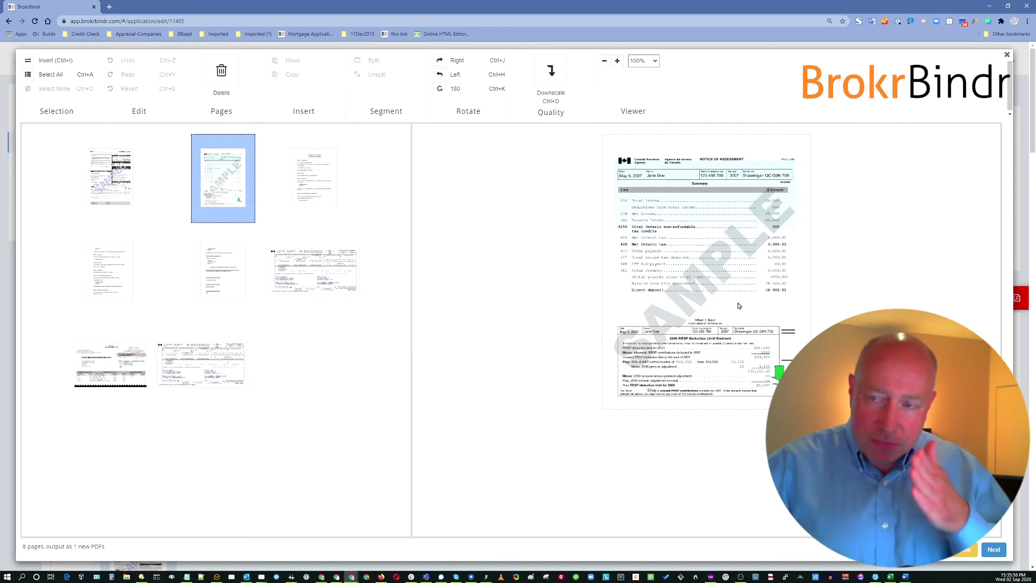
{"action": "left_click", "coordinate": [657, 68]}
{"action": "left_click", "coordinate": [642, 78]}
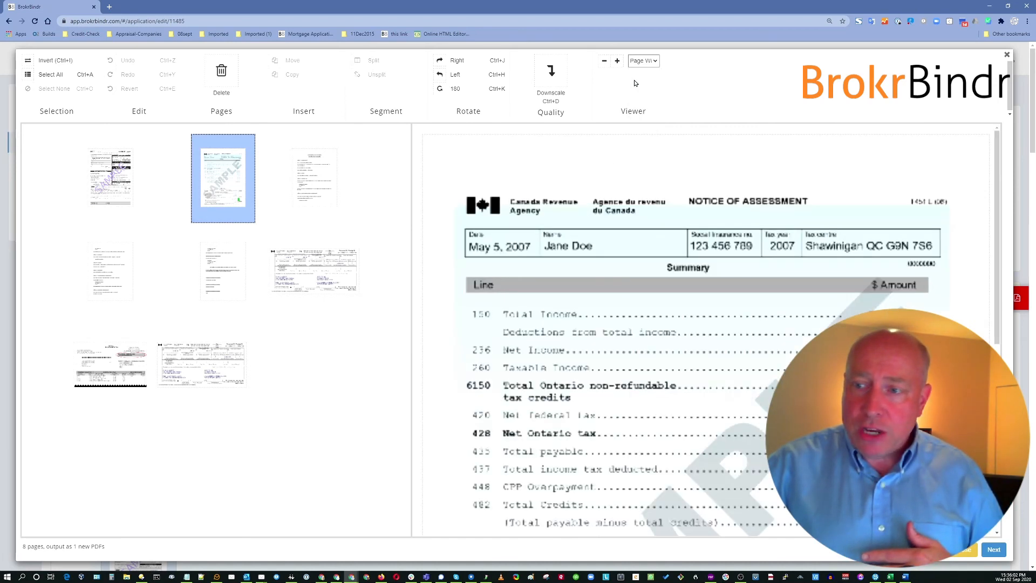
{"action": "left_click", "coordinate": [640, 62]}
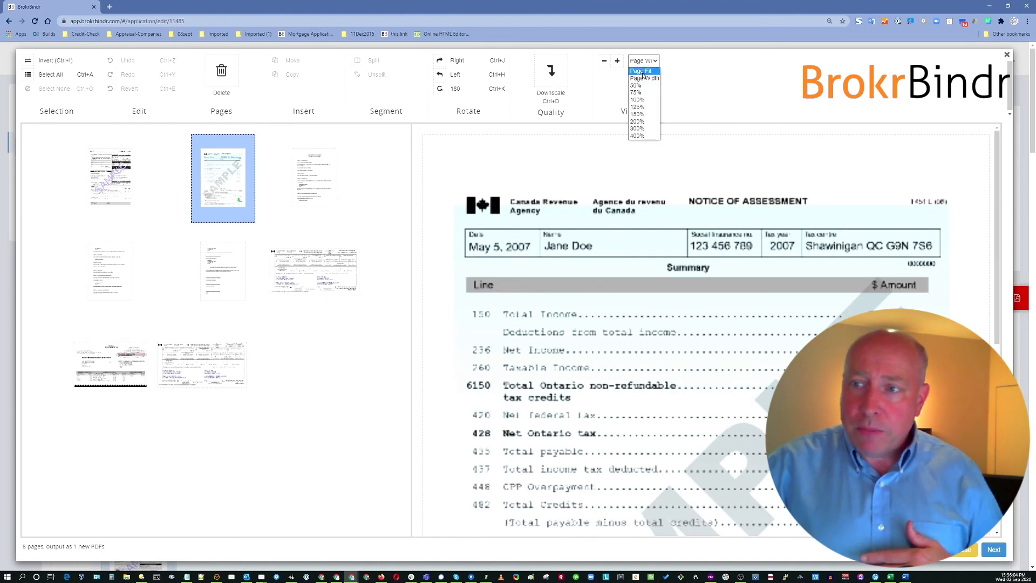
{"action": "left_click", "coordinate": [641, 70]}
{"action": "left_click", "coordinate": [645, 62]}
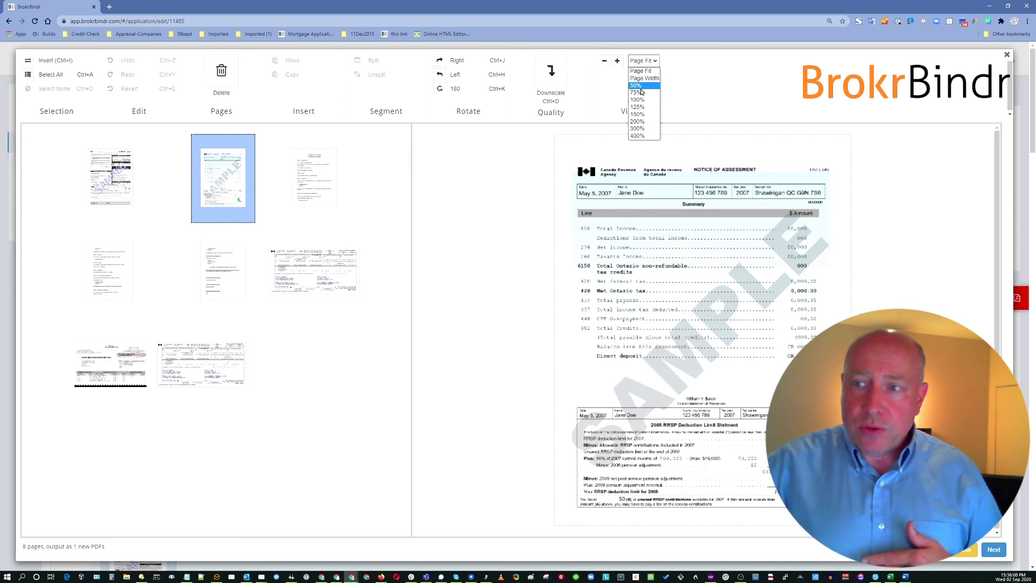
{"action": "left_click", "coordinate": [639, 92]}
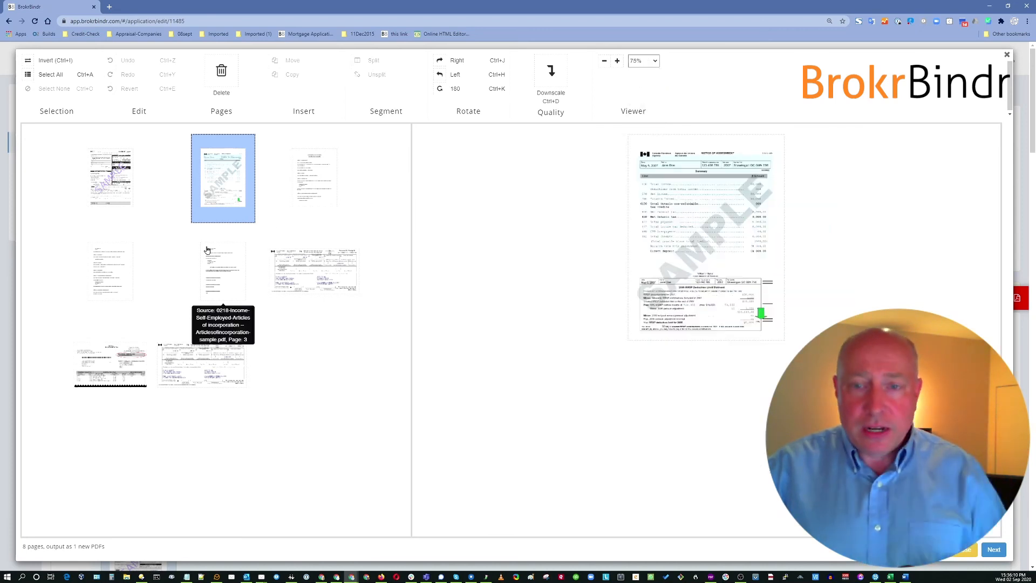
Select the three Articles of Incorporation pages together with the 2019 T5 page.
{"action": "left_click", "coordinate": [309, 187]}
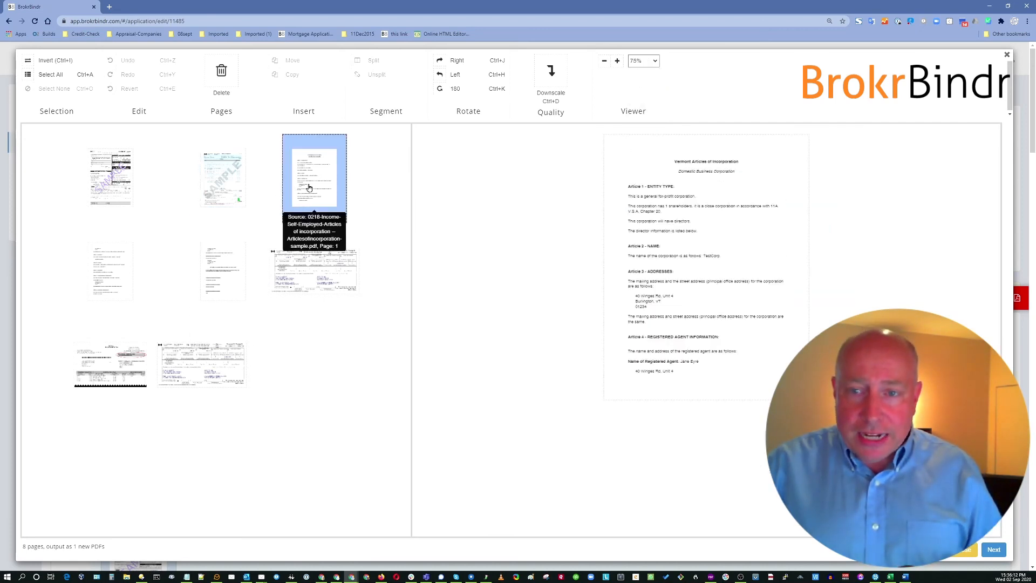
{"action": "left_click", "coordinate": [135, 269], "text": "ctrl"}
{"action": "left_click", "coordinate": [223, 270], "text": "ctrl"}
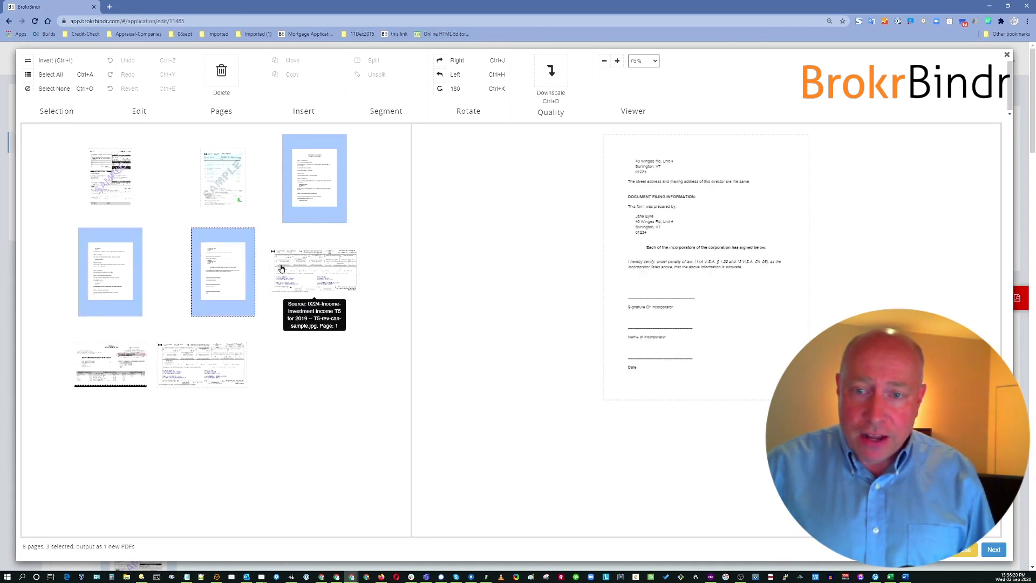
{"action": "left_click", "coordinate": [283, 268], "text": "ctrl"}
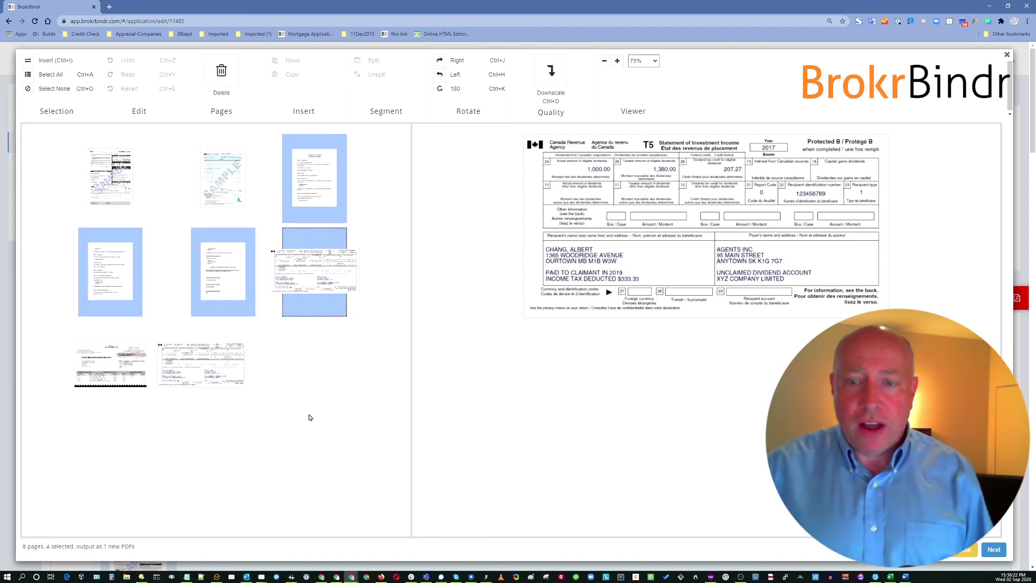
Select the page range from the T1 General to Articles page 3, then individually pick the T1 General, Notice of Assessment and Articles page 3.
{"action": "left_click", "coordinate": [114, 171]}
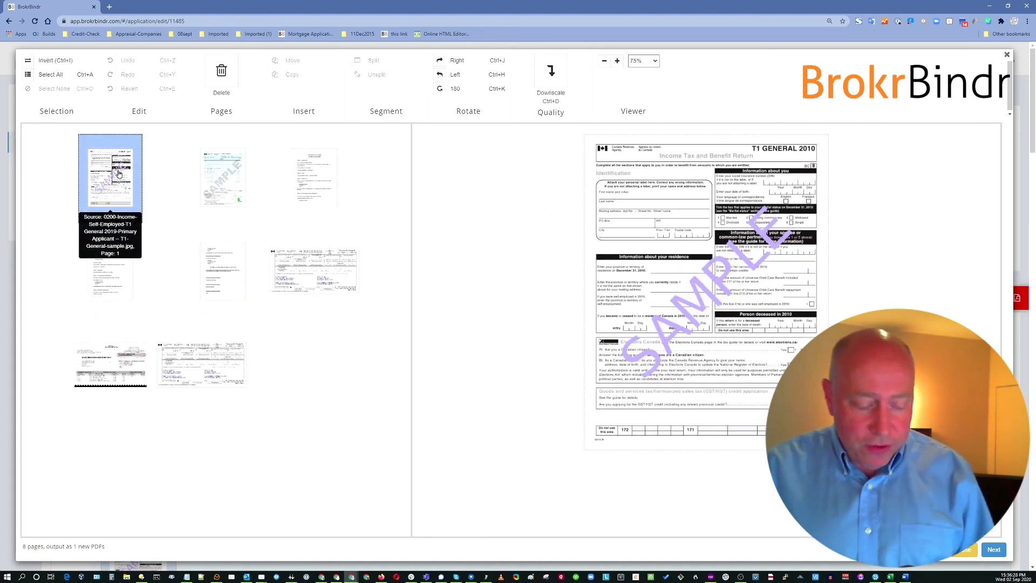
{"action": "left_click", "coordinate": [236, 280], "text": "shift"}
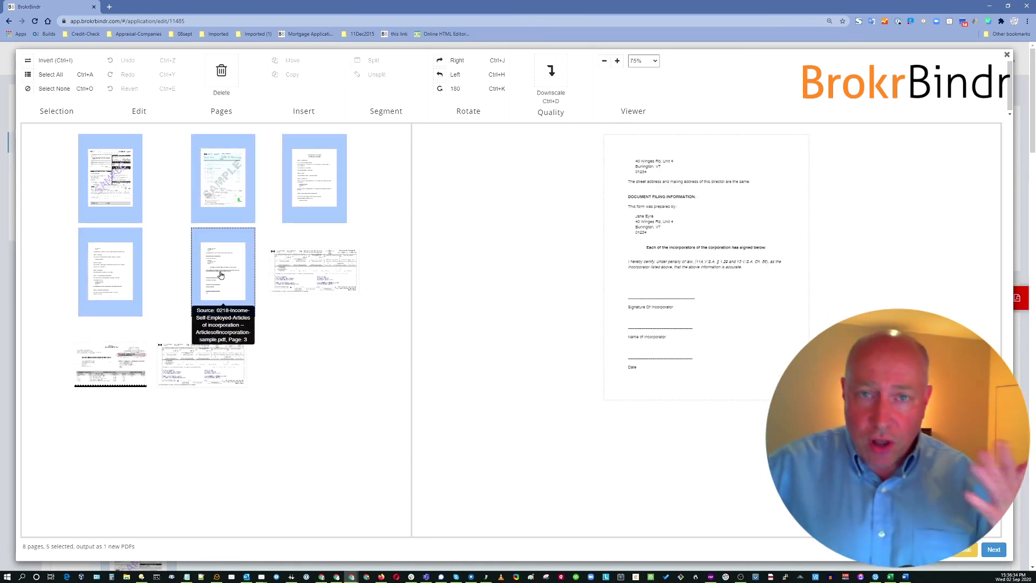
{"action": "left_click", "coordinate": [108, 190]}
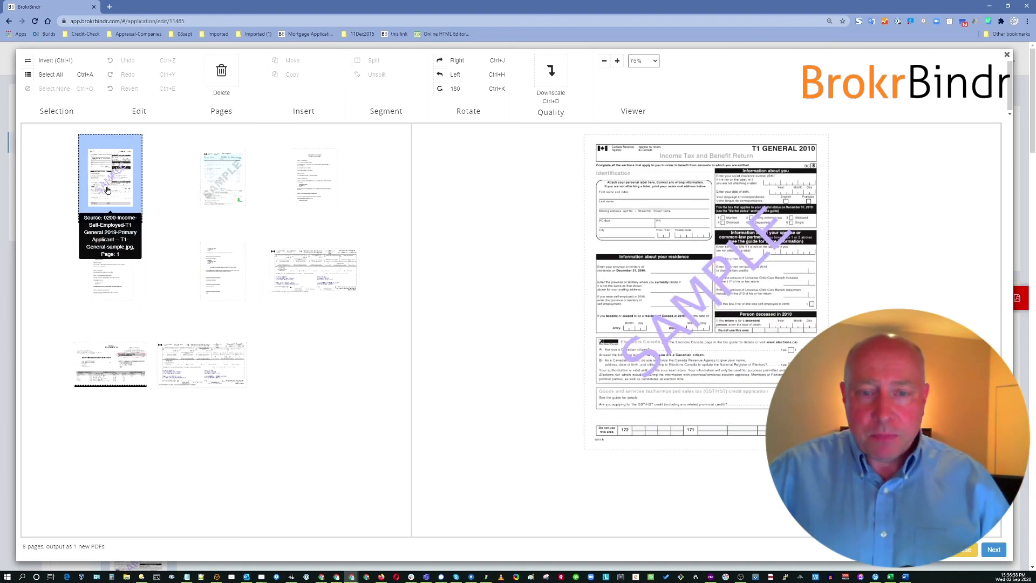
{"action": "left_click", "coordinate": [227, 183], "text": "ctrl"}
{"action": "left_click", "coordinate": [244, 271], "text": "ctrl"}
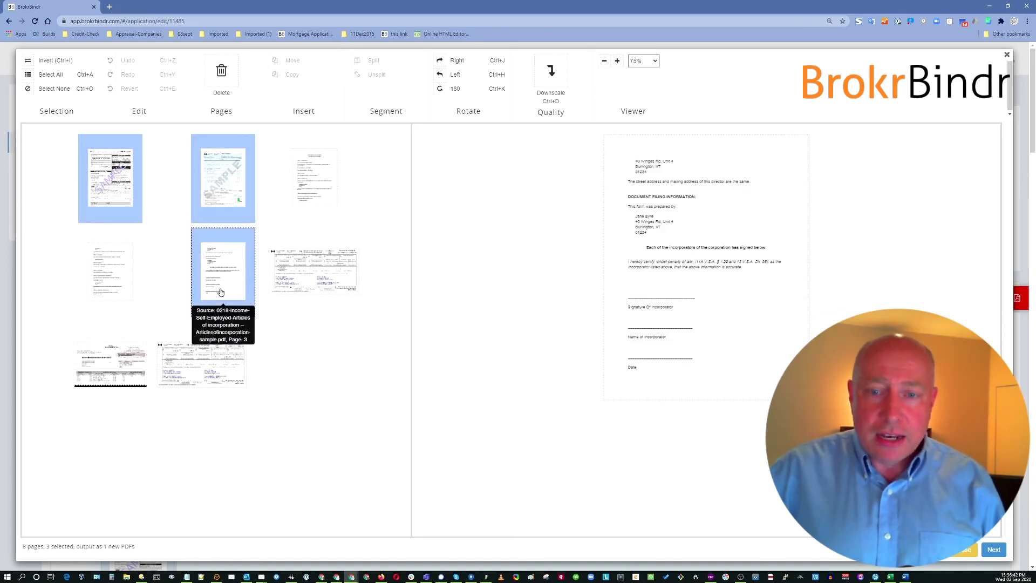
Reselect the range from the T1 General to Articles page 3, then reduce the selection to Articles page 1.
{"action": "left_click", "coordinate": [112, 270]}
{"action": "left_click", "coordinate": [98, 166]}
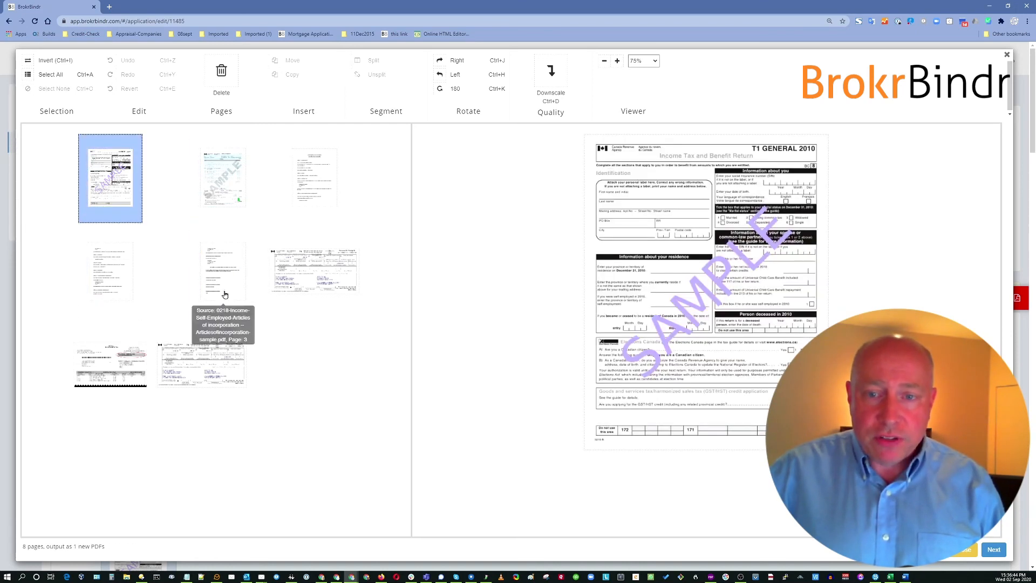
{"action": "left_click", "coordinate": [226, 295], "text": "shift"}
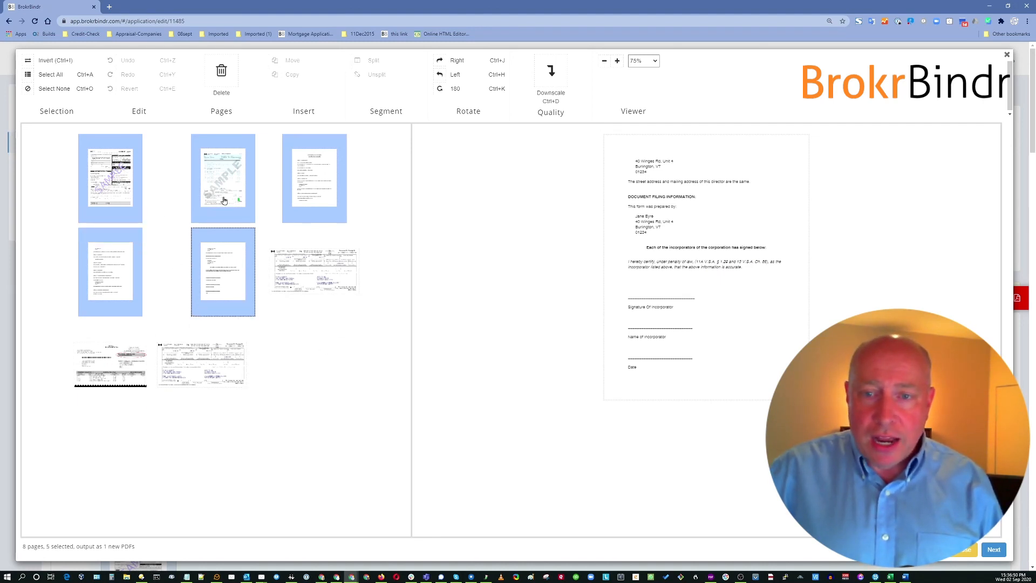
{"action": "left_click", "coordinate": [299, 183]}
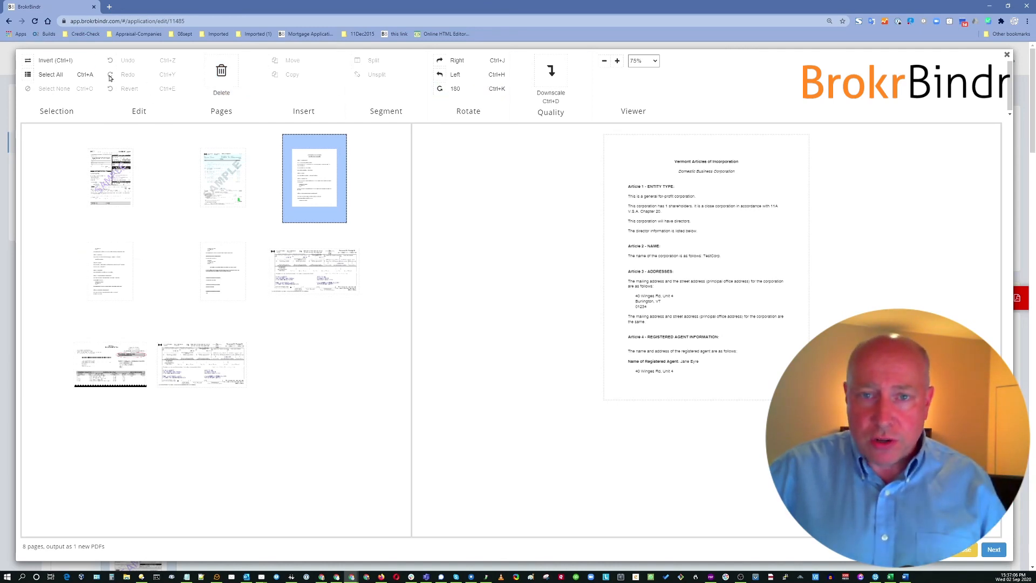
Select the T1 General page and Articles page 3, and invert the page selection twice.
{"action": "left_click", "coordinate": [117, 190]}
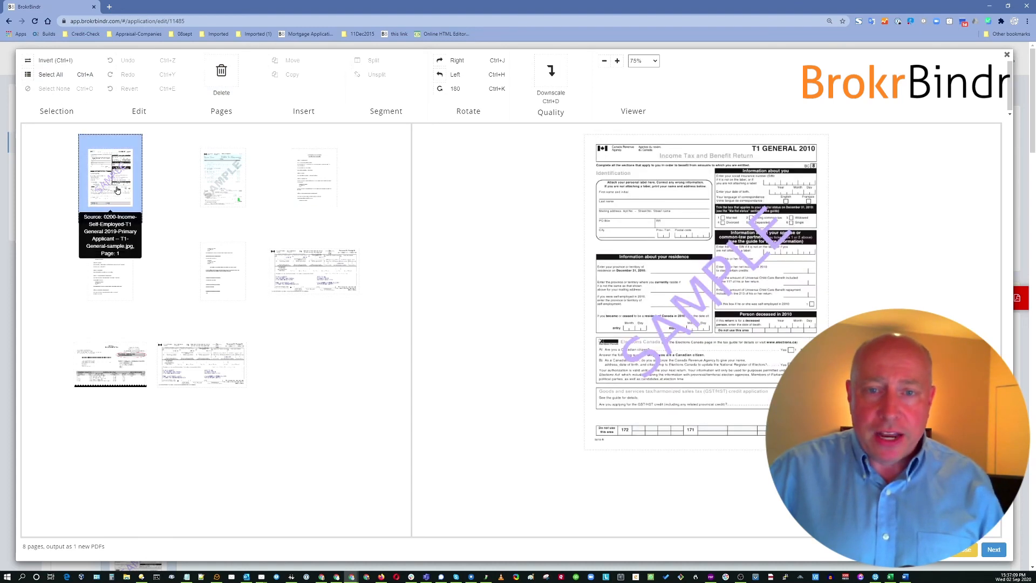
{"action": "left_click", "coordinate": [236, 287], "text": "ctrl"}
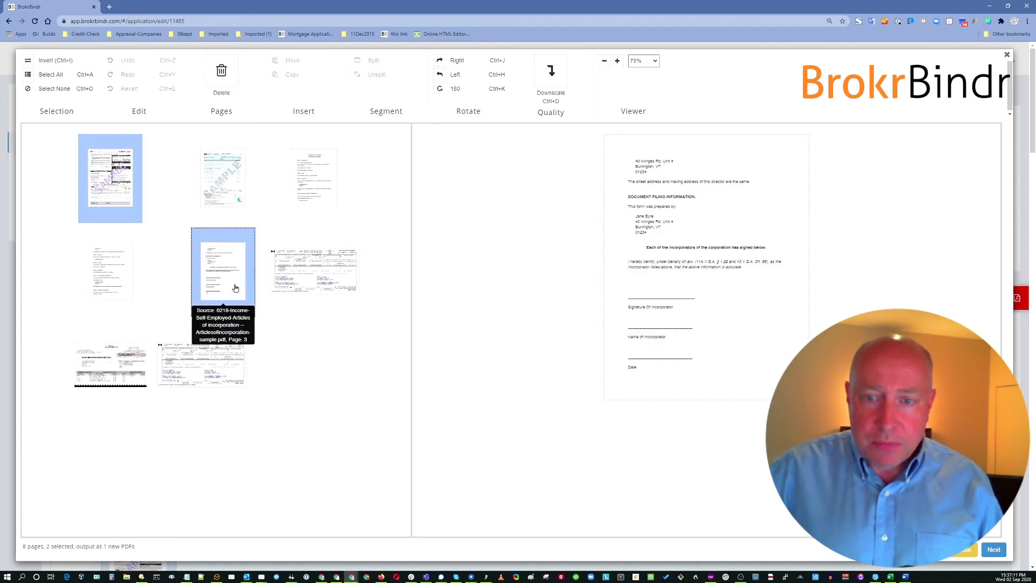
{"action": "left_click", "coordinate": [54, 60]}
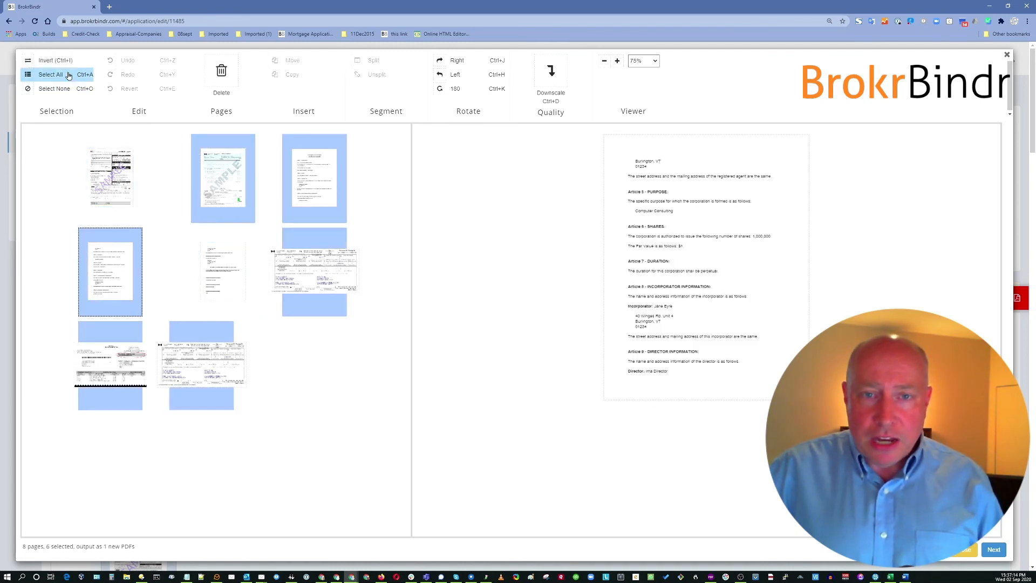
{"action": "left_click", "coordinate": [52, 61]}
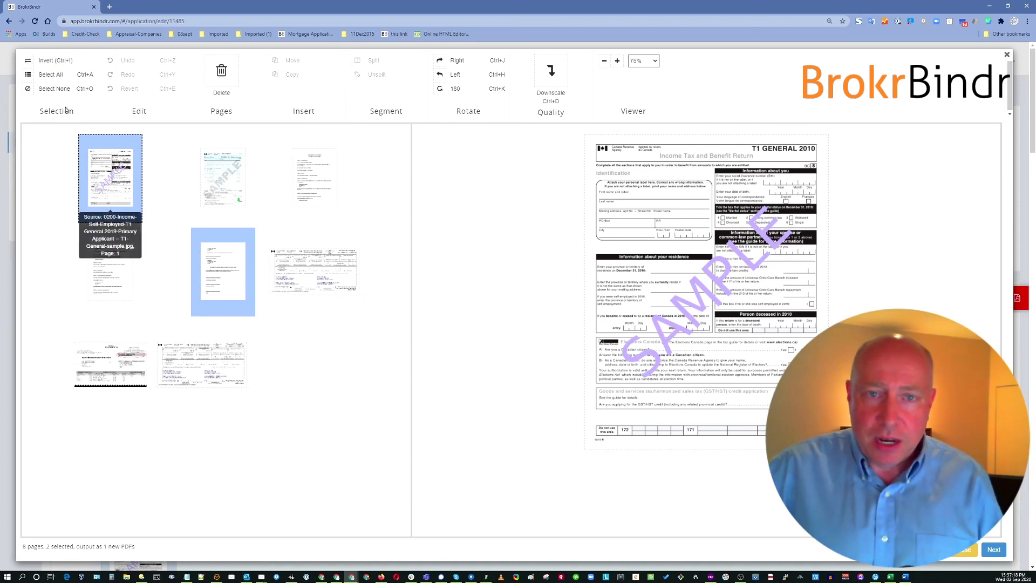
Clear the page selection, select all pages in the workspace, and clear the selection again.
{"action": "left_click", "coordinate": [53, 89]}
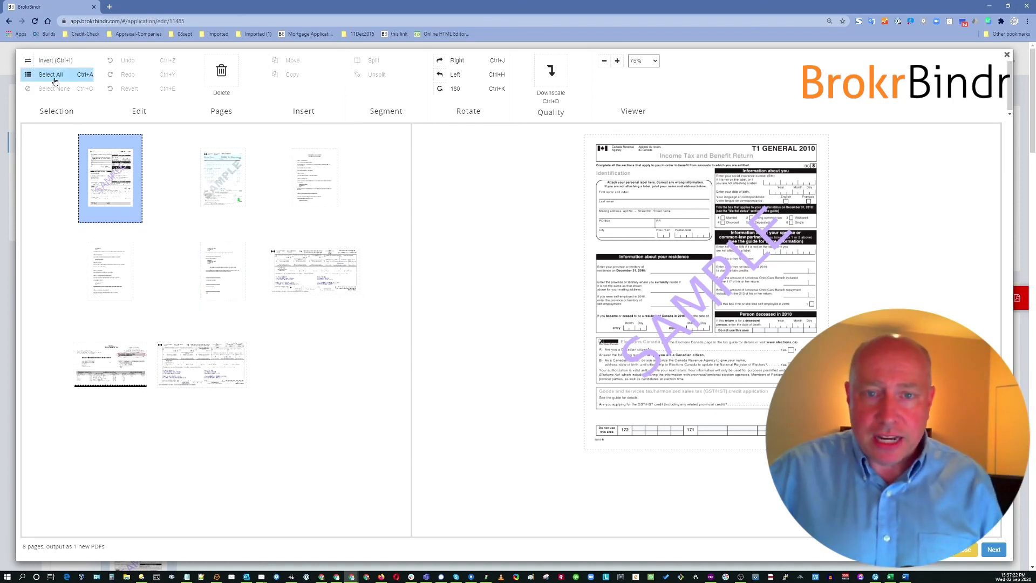
{"action": "left_click", "coordinate": [55, 80]}
{"action": "left_click", "coordinate": [56, 91]}
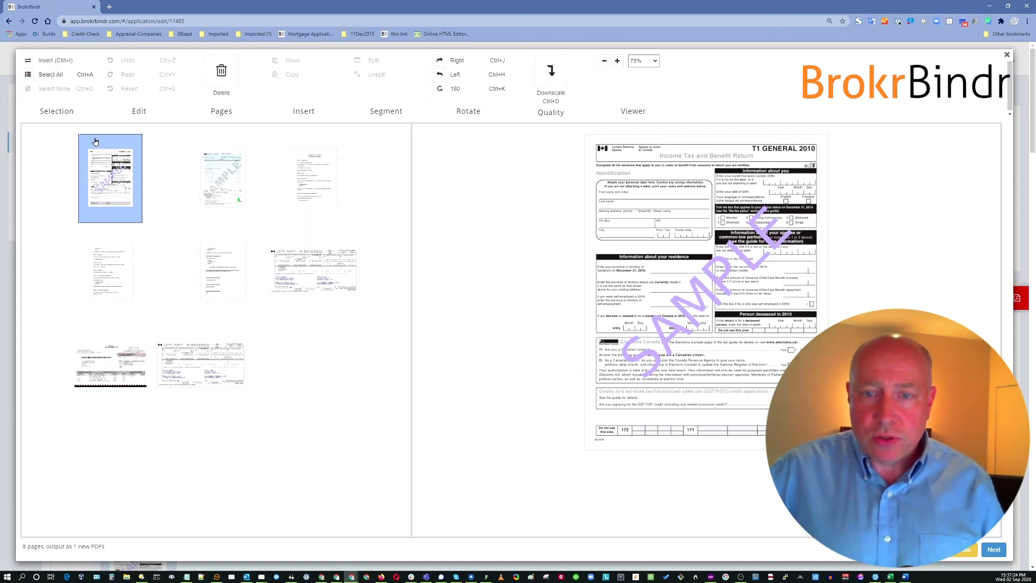
Delete the Notice of Assessment page from the workspace and undo the deletion.
{"action": "left_click", "coordinate": [210, 190]}
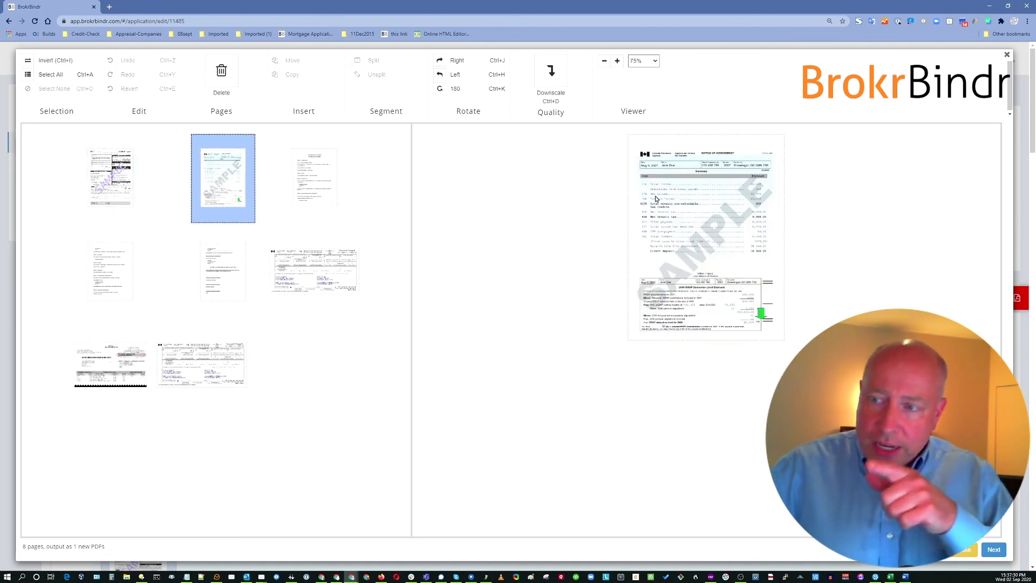
{"action": "left_click", "coordinate": [218, 79]}
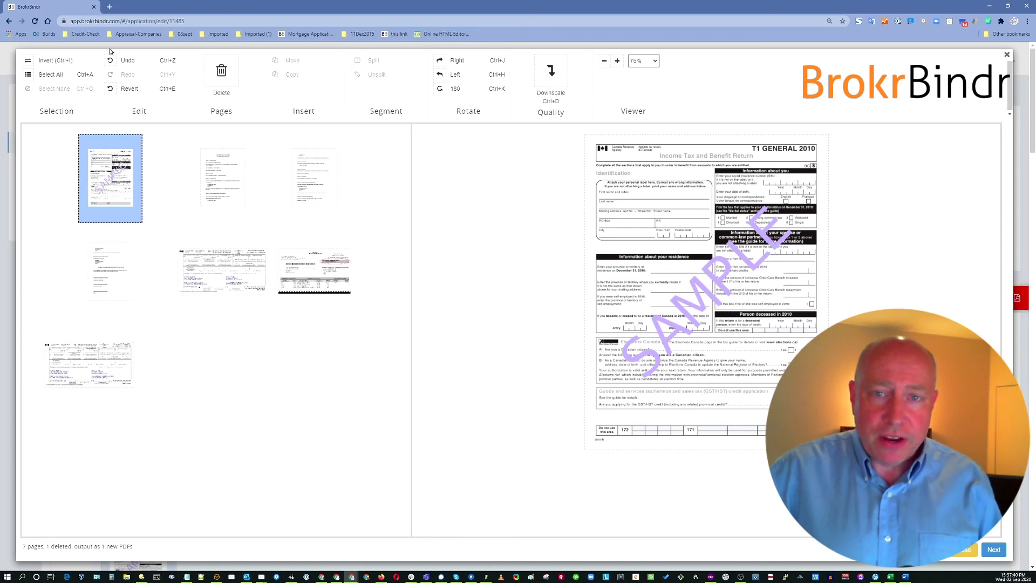
{"action": "left_click", "coordinate": [131, 63]}
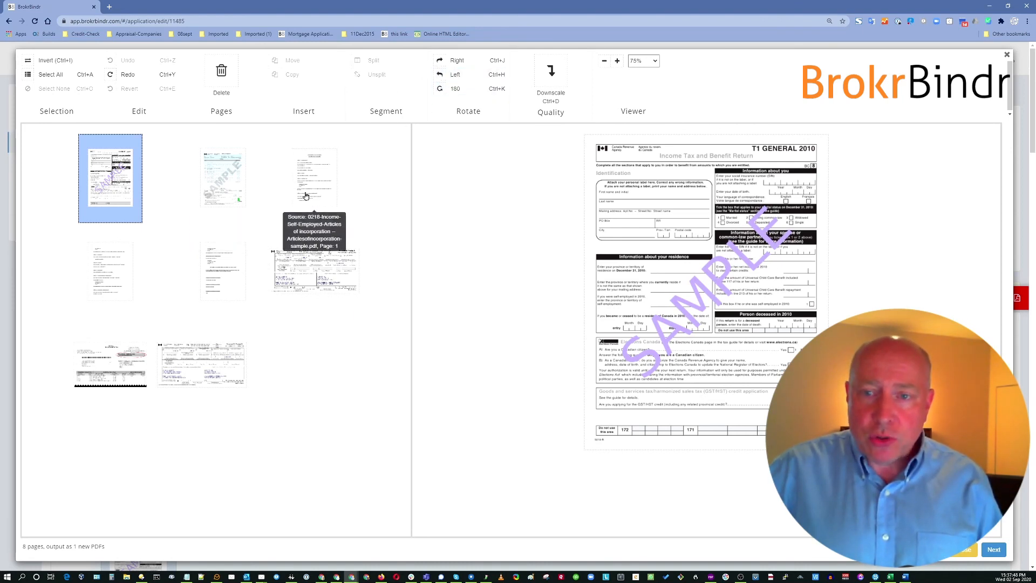
View the Notice of Assessment page at 125% zoom, rotate it 180 degrees, then rotate it left twice.
{"action": "left_click", "coordinate": [225, 171]}
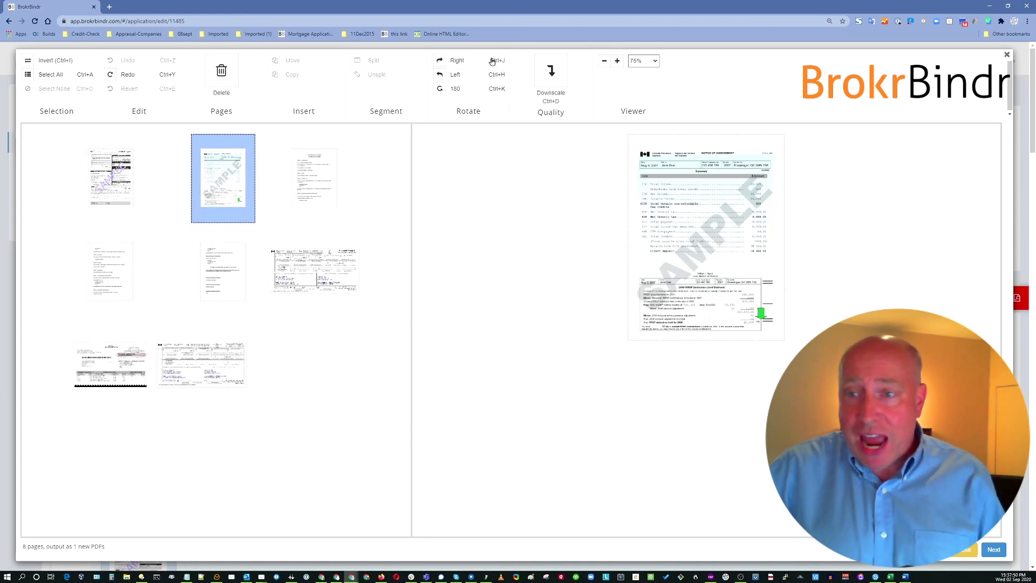
{"action": "left_click", "coordinate": [647, 65]}
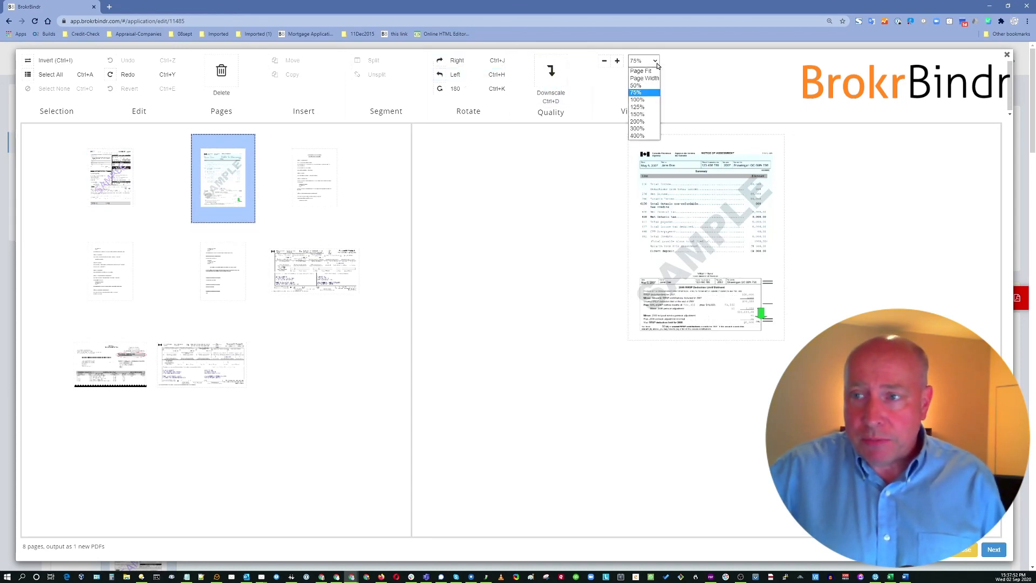
{"action": "left_click", "coordinate": [640, 112]}
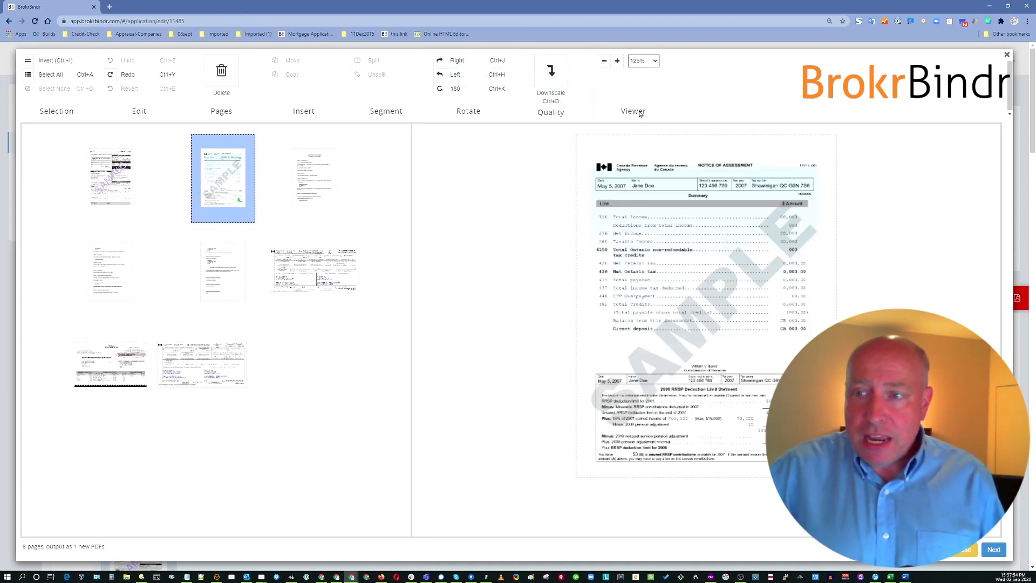
{"action": "left_click", "coordinate": [461, 95]}
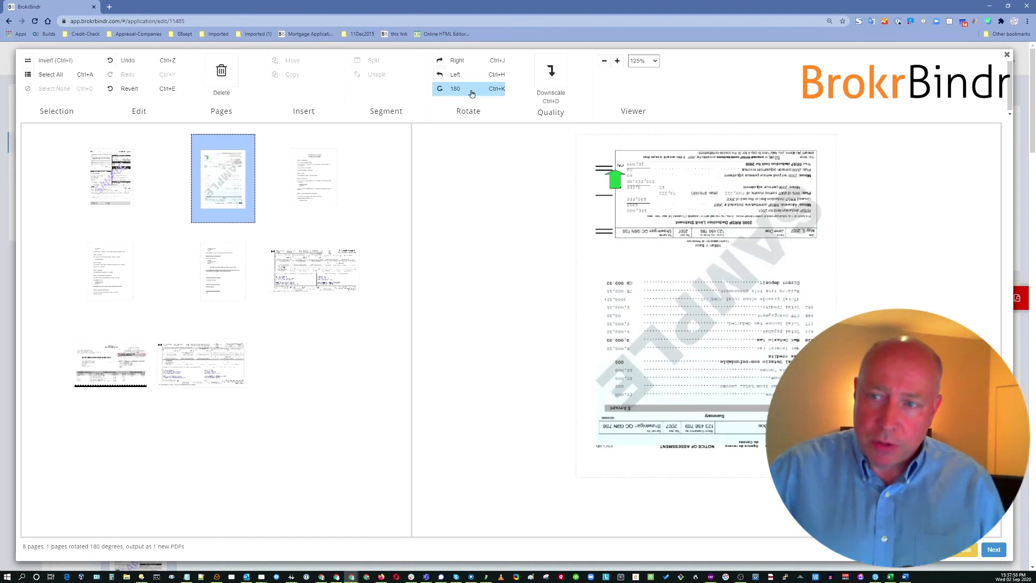
{"action": "left_click", "coordinate": [460, 76]}
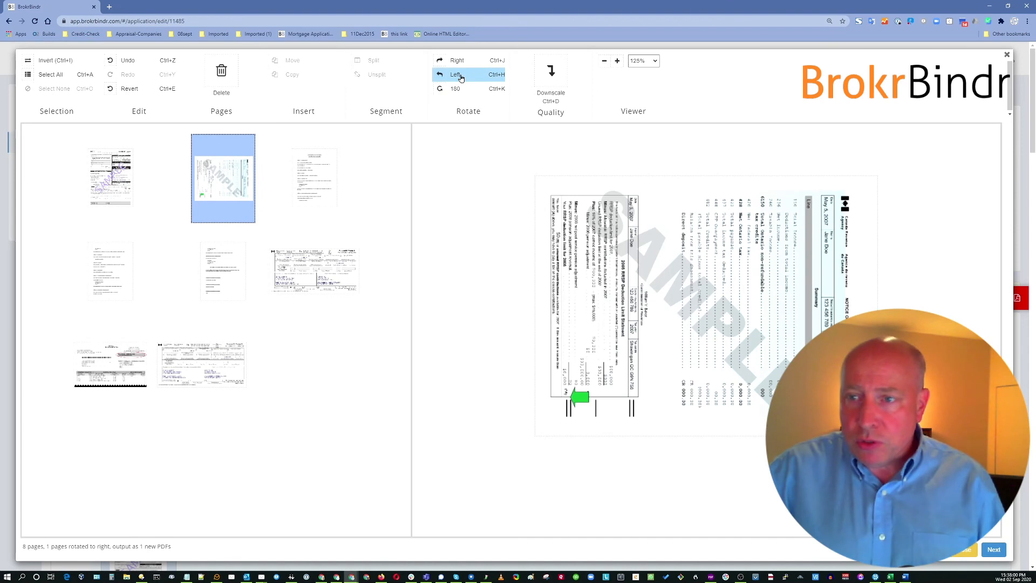
{"action": "left_click", "coordinate": [460, 79]}
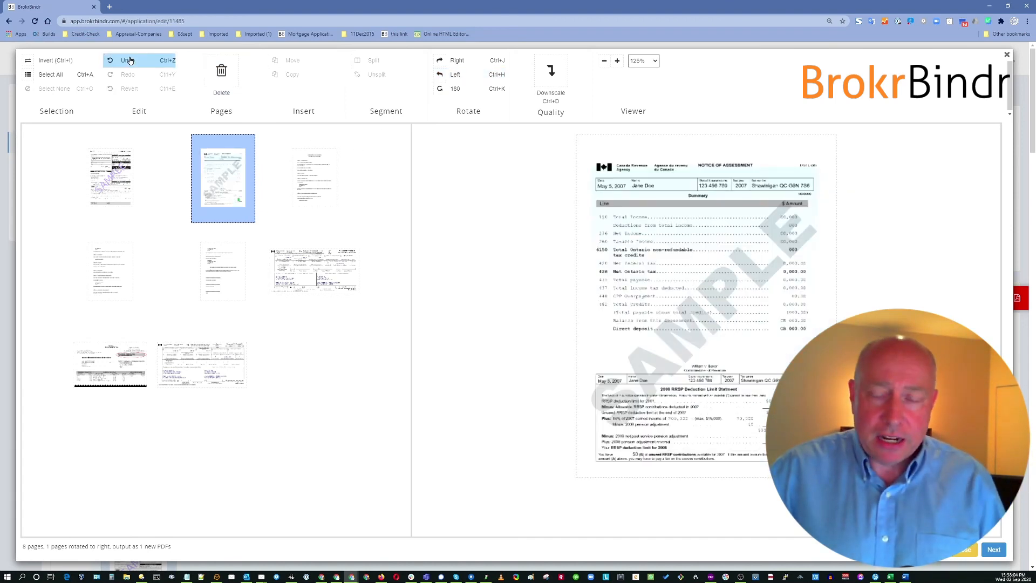
Downscale the quality of all pages in the workspace, then select only page 3 of the Articles of incorporation.
{"action": "left_click", "coordinate": [54, 74]}
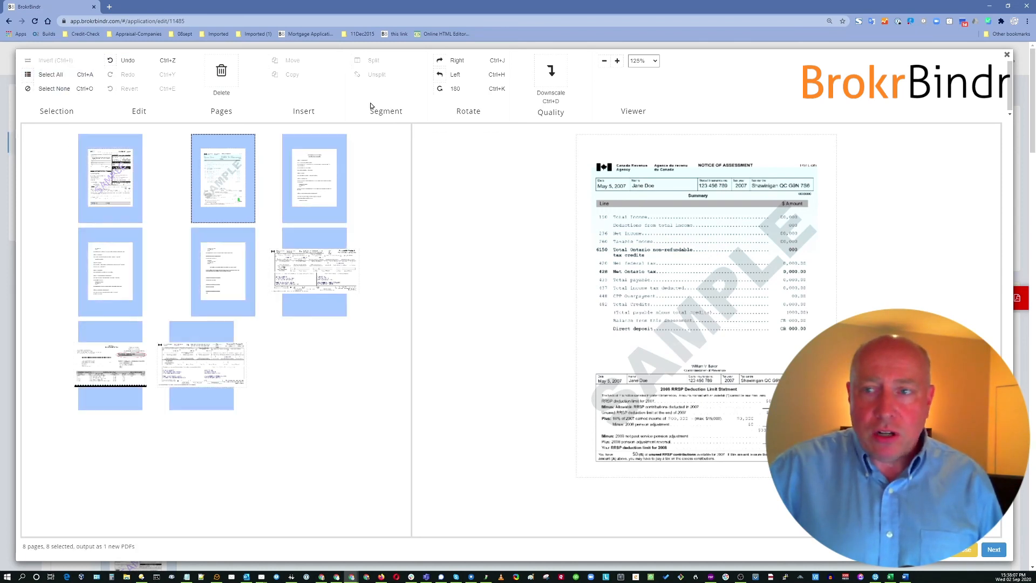
{"action": "left_click", "coordinate": [544, 91]}
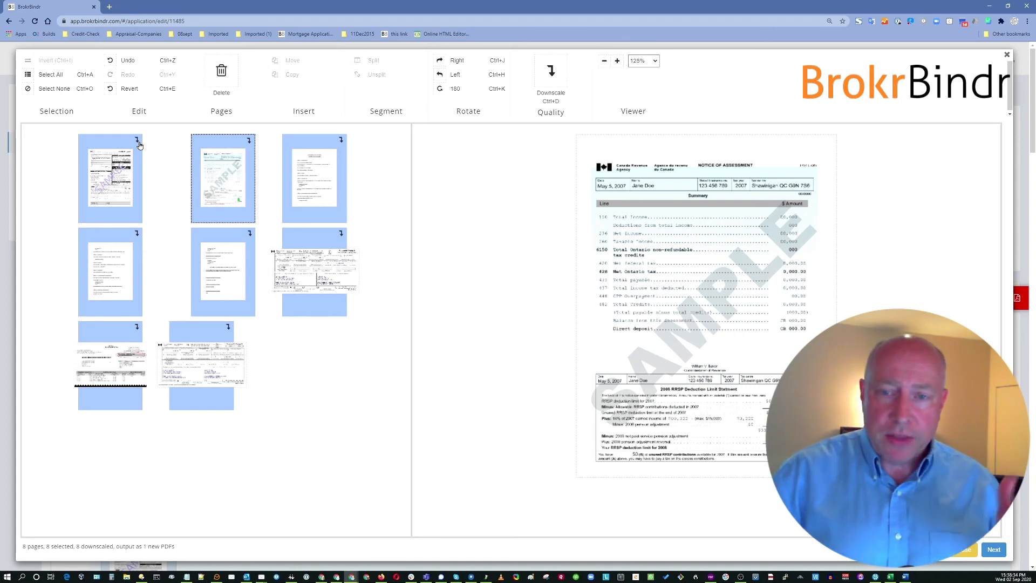
{"action": "left_click", "coordinate": [238, 284]}
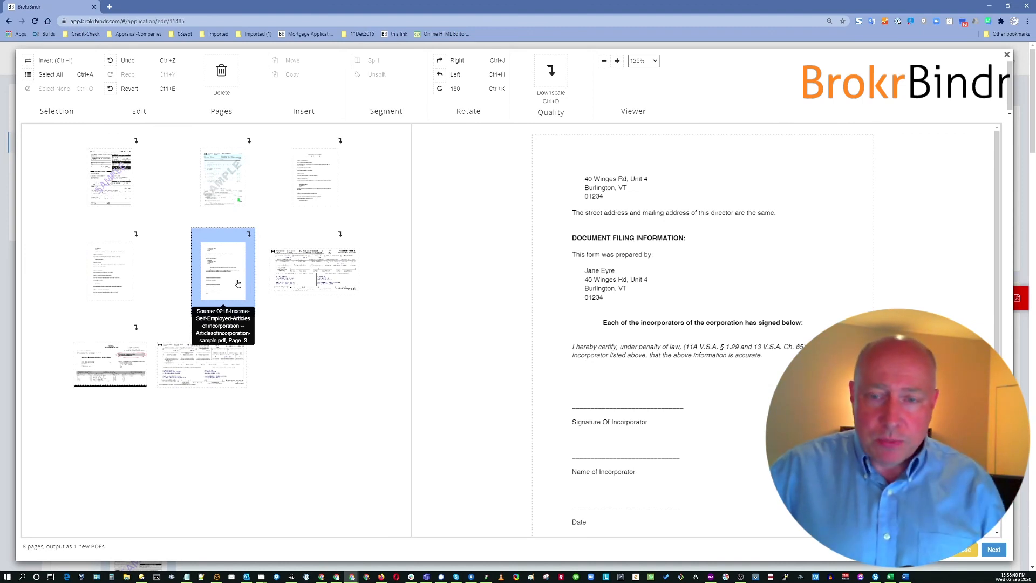
Move the T5 for 2019 page to the front and the T1 General page to just before the T5 for 2018.
{"action": "left_click", "coordinate": [315, 283]}
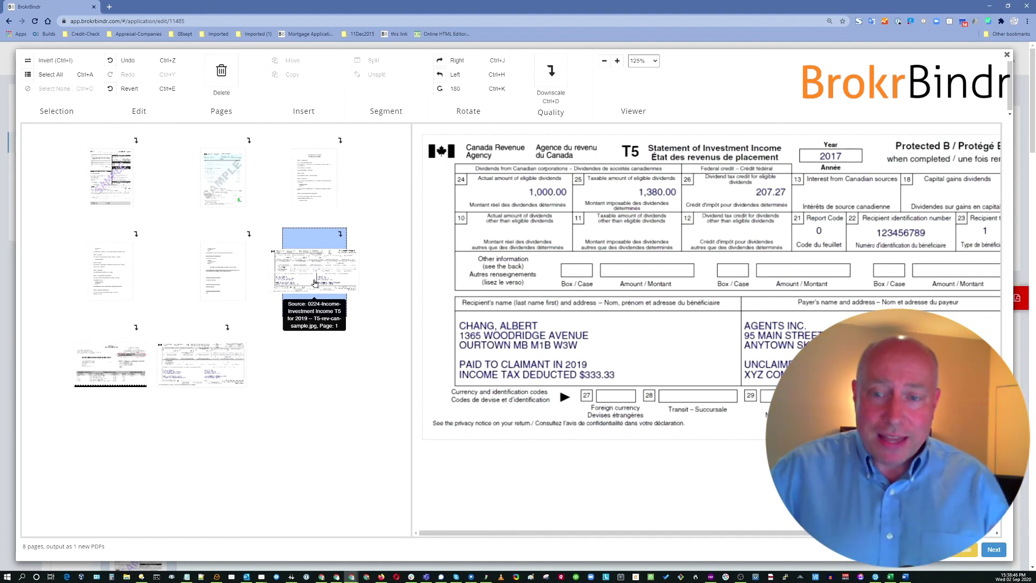
{"action": "left_click_drag", "start_coordinate": [315, 282], "coordinate": [71, 201]}
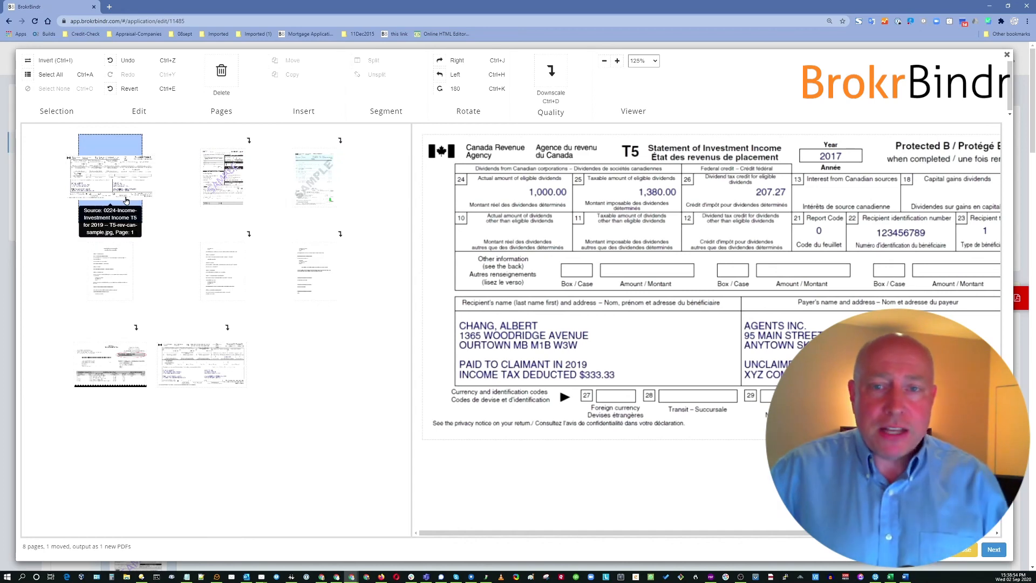
{"action": "left_click", "coordinate": [208, 172]}
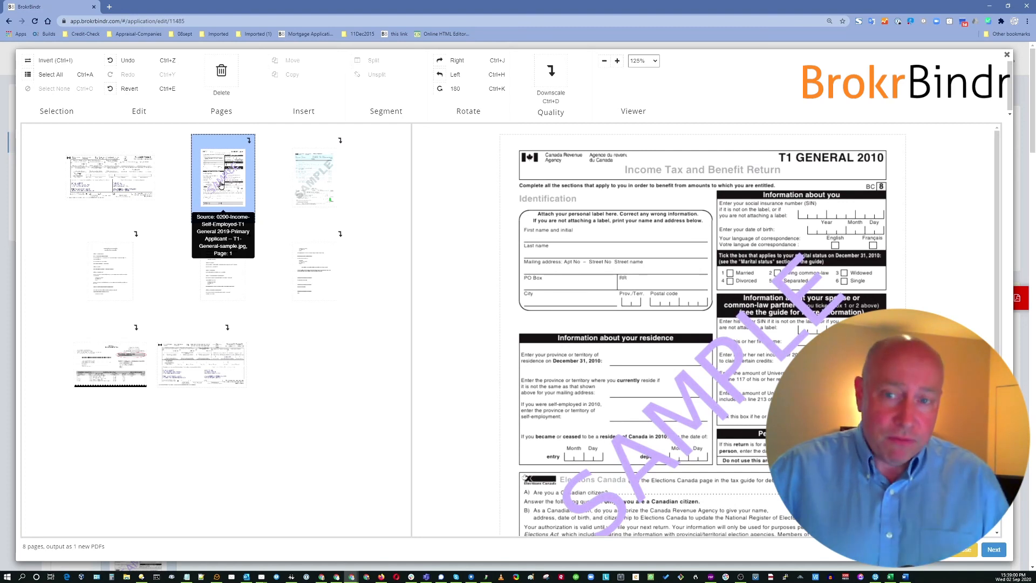
{"action": "left_click_drag", "start_coordinate": [221, 185], "coordinate": [163, 389]}
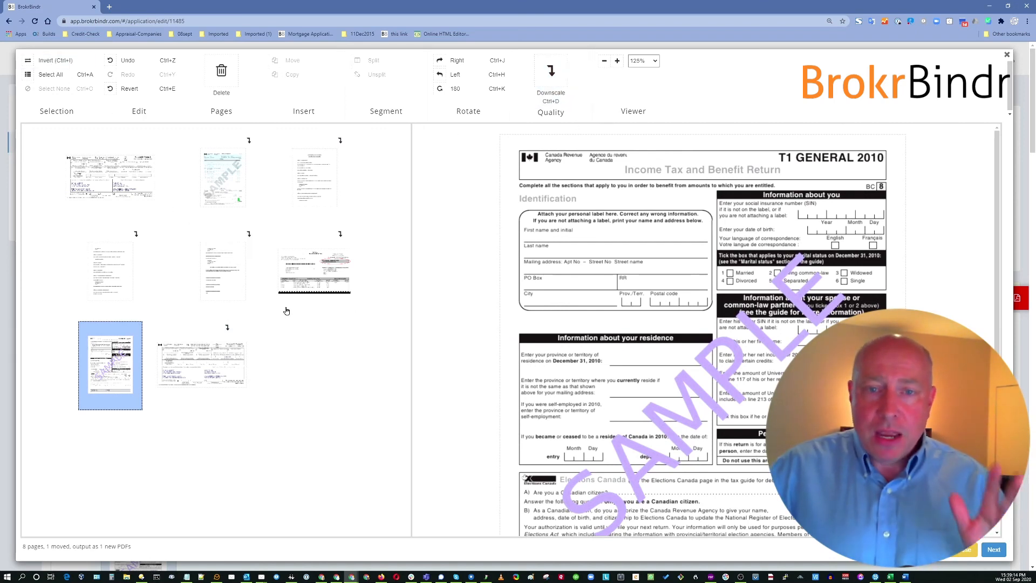
Downscale the quality of the two moved pages, the T5 for 2019 and the T1 General.
{"action": "left_click", "coordinate": [106, 172]}
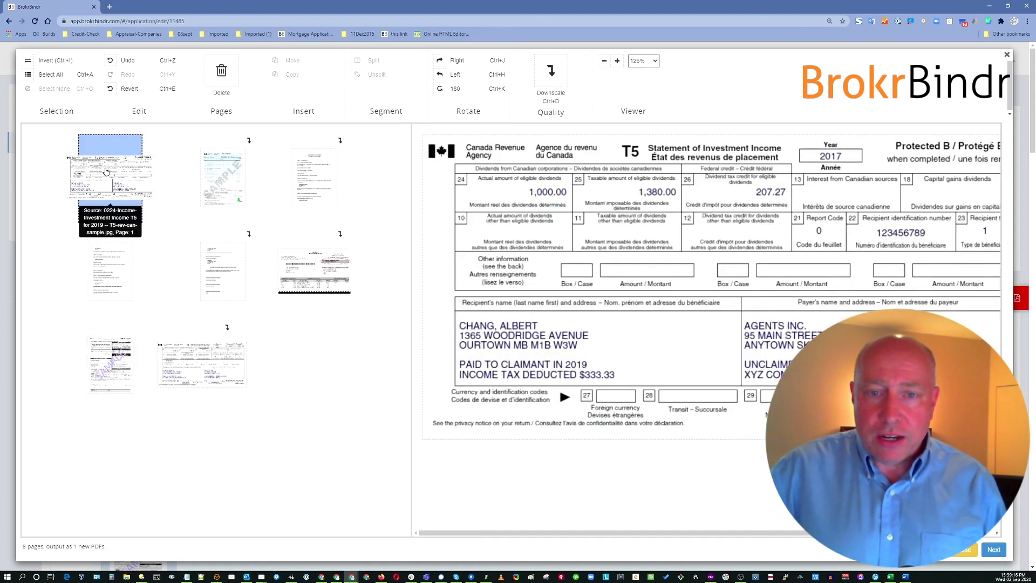
{"action": "key", "text": "ctrl+d"}
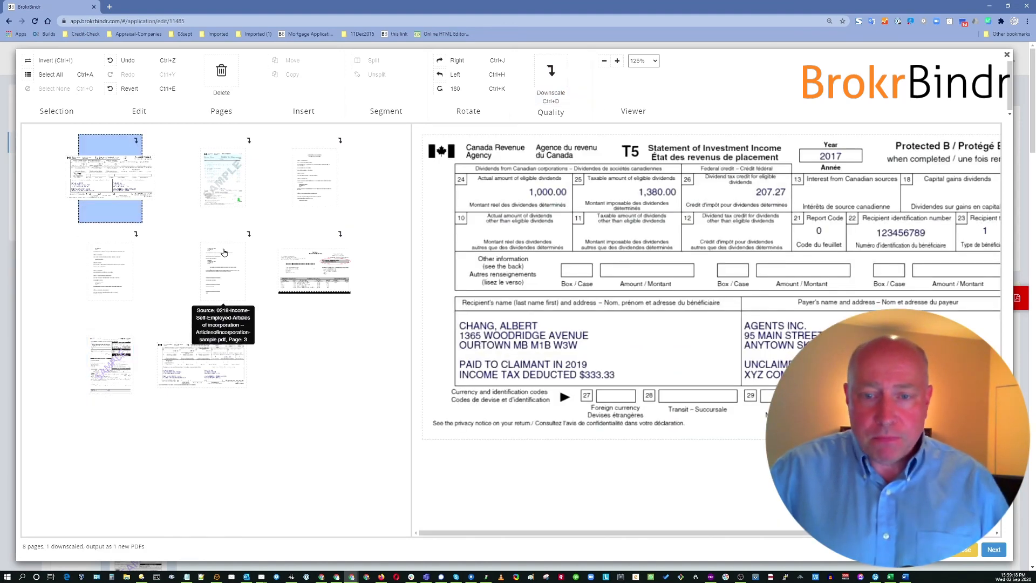
{"action": "left_click", "coordinate": [91, 364]}
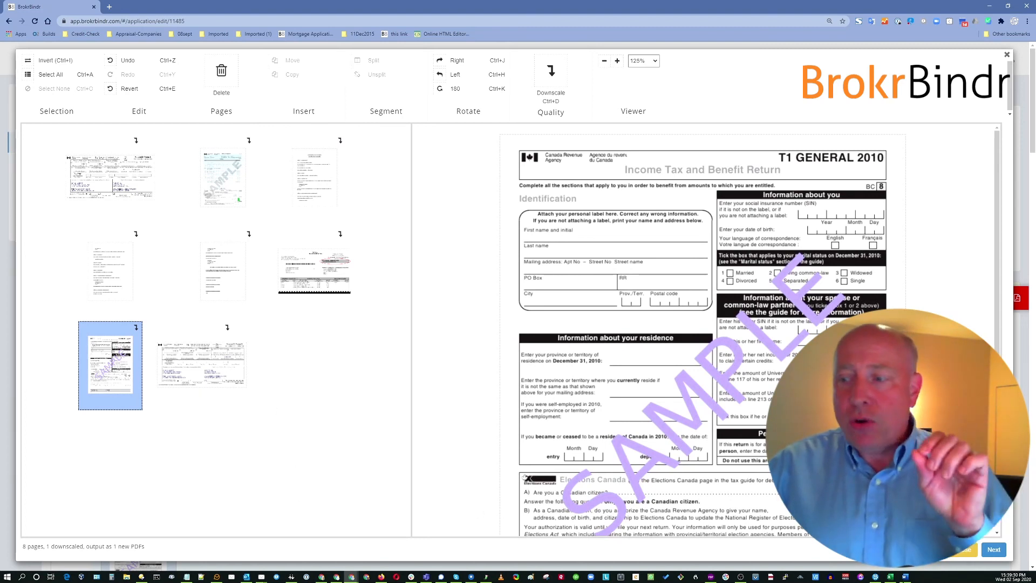
Assign the single output PDF to 0850-Complete doc-set for submission to lender, then return to the page editor.
{"action": "left_click", "coordinate": [993, 549]}
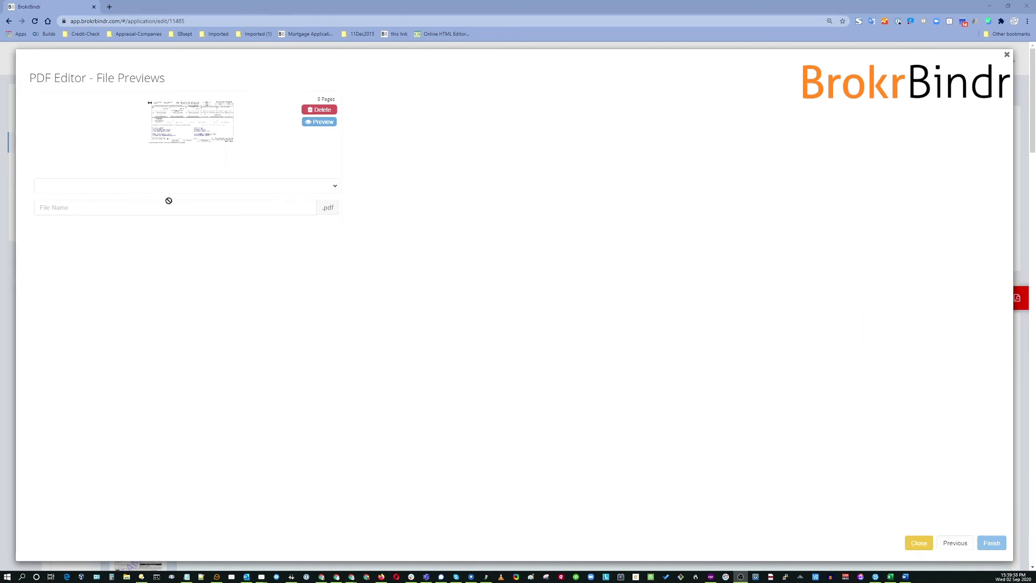
{"action": "left_click", "coordinate": [182, 187]}
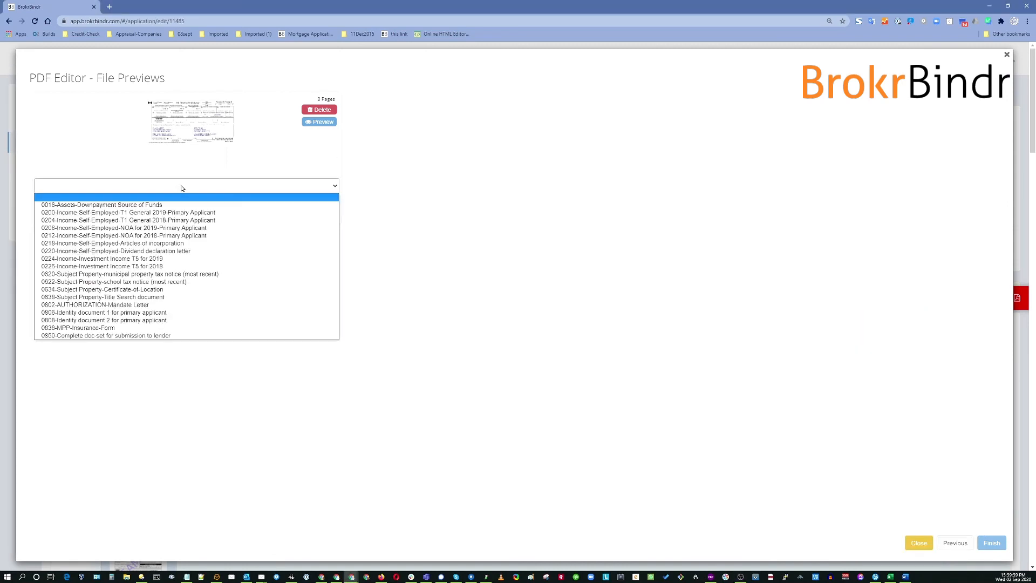
{"action": "left_click", "coordinate": [160, 335]}
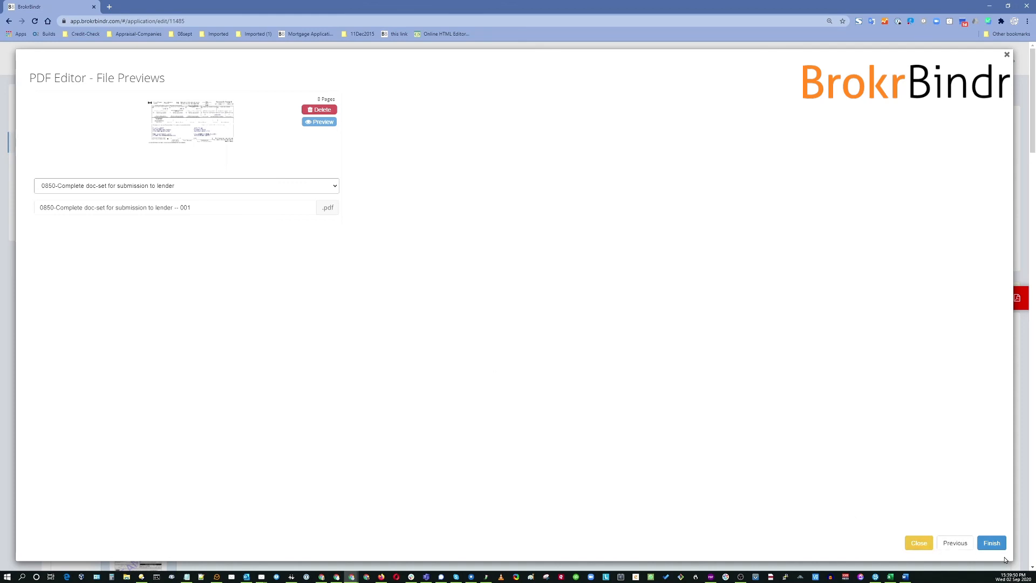
{"action": "left_click", "coordinate": [950, 547]}
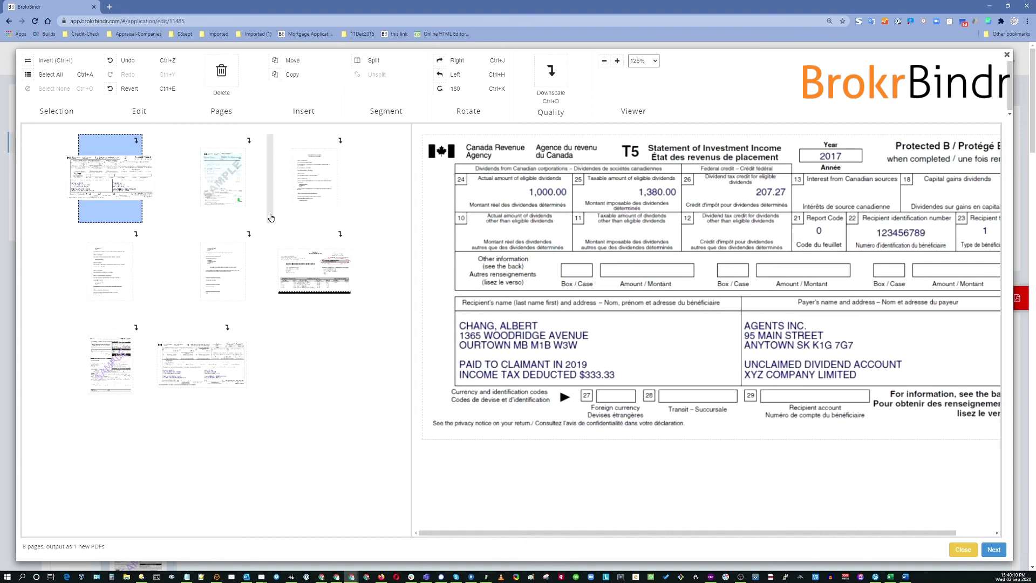
Split the pages into three PDFs, after the Notice of Assessment page and before the T1 General page.
{"action": "left_click", "coordinate": [255, 220]}
{"action": "left_click", "coordinate": [211, 186]}
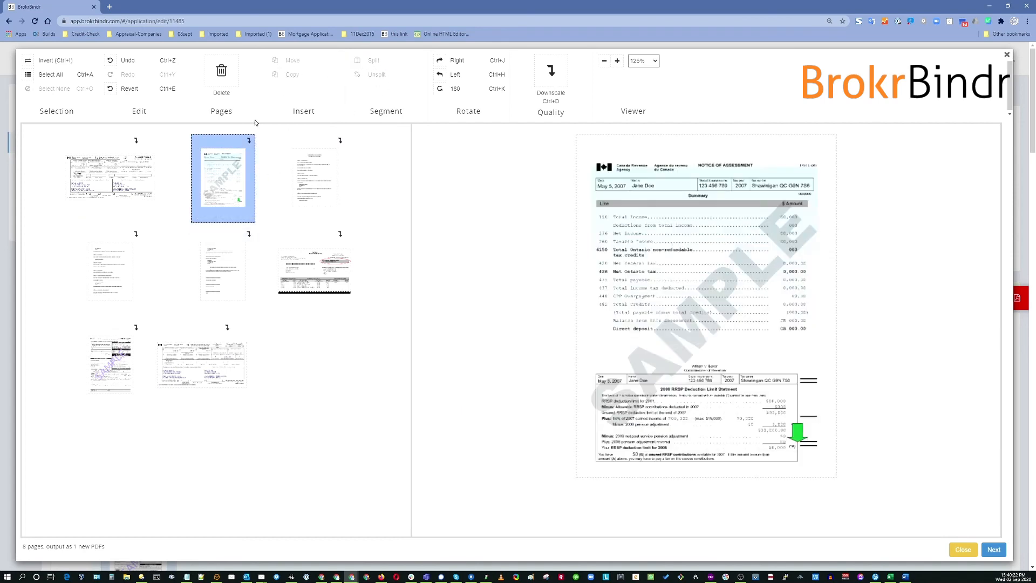
{"action": "left_click", "coordinate": [273, 182]}
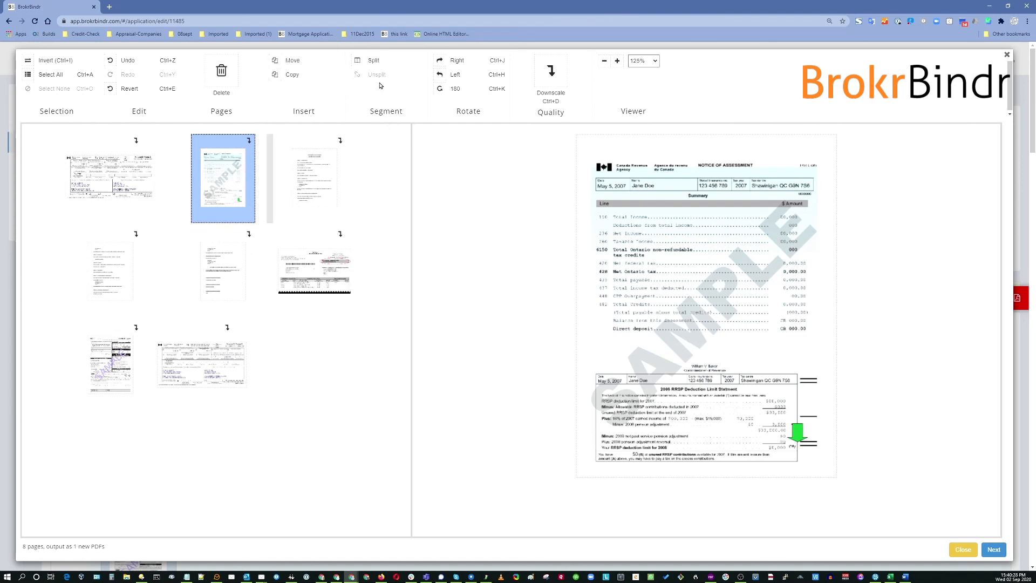
{"action": "left_click", "coordinate": [380, 61]}
{"action": "left_click", "coordinate": [361, 75]}
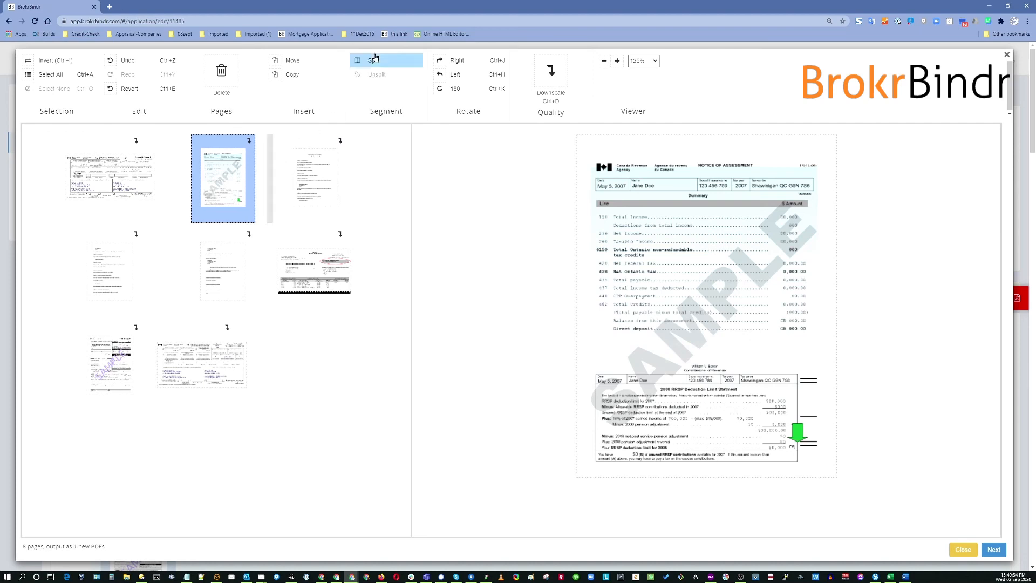
{"action": "left_click", "coordinate": [372, 62]}
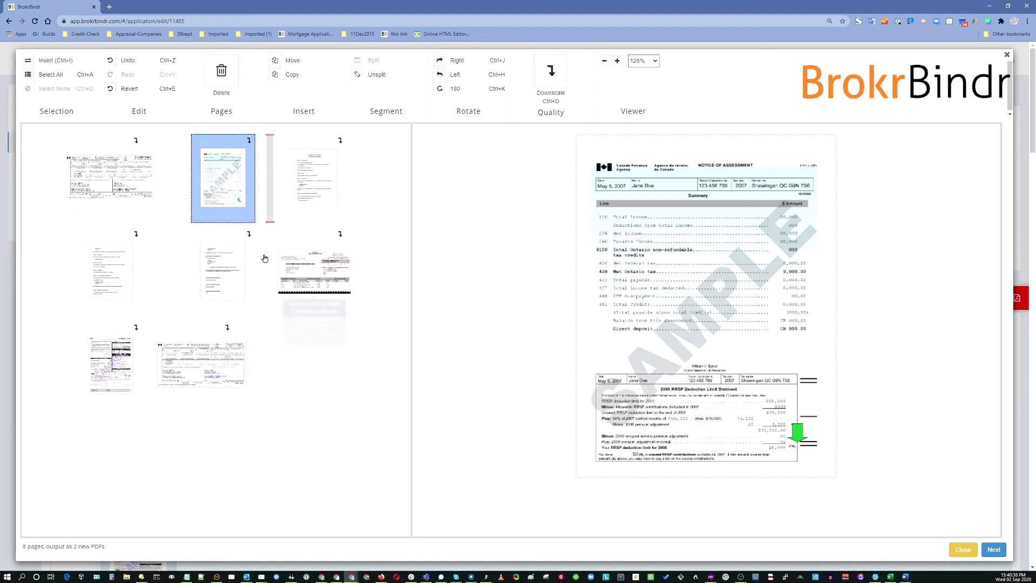
{"action": "left_click_drag", "start_coordinate": [23, 547], "coordinate": [78, 548]}
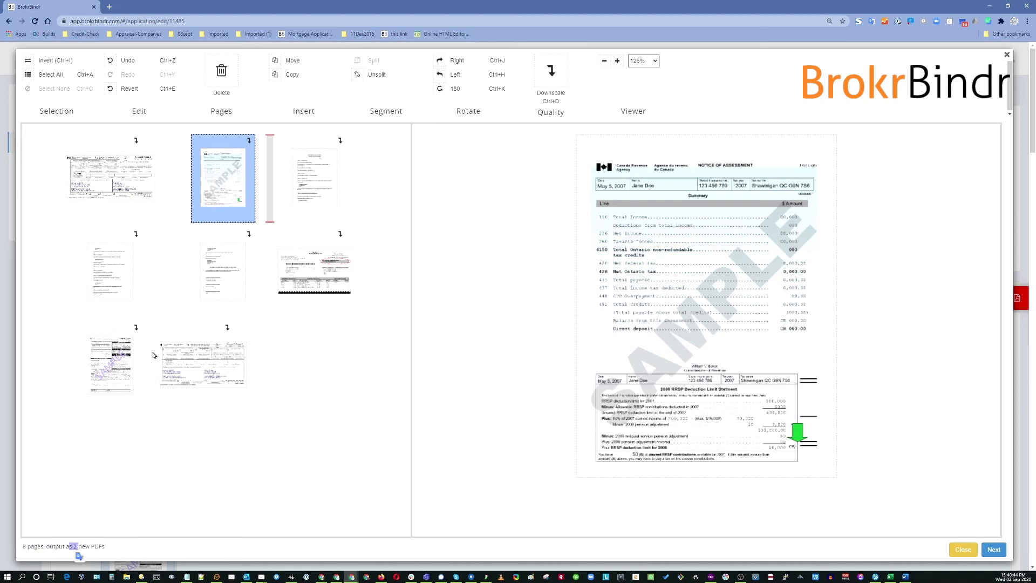
{"action": "left_click", "coordinate": [360, 267]}
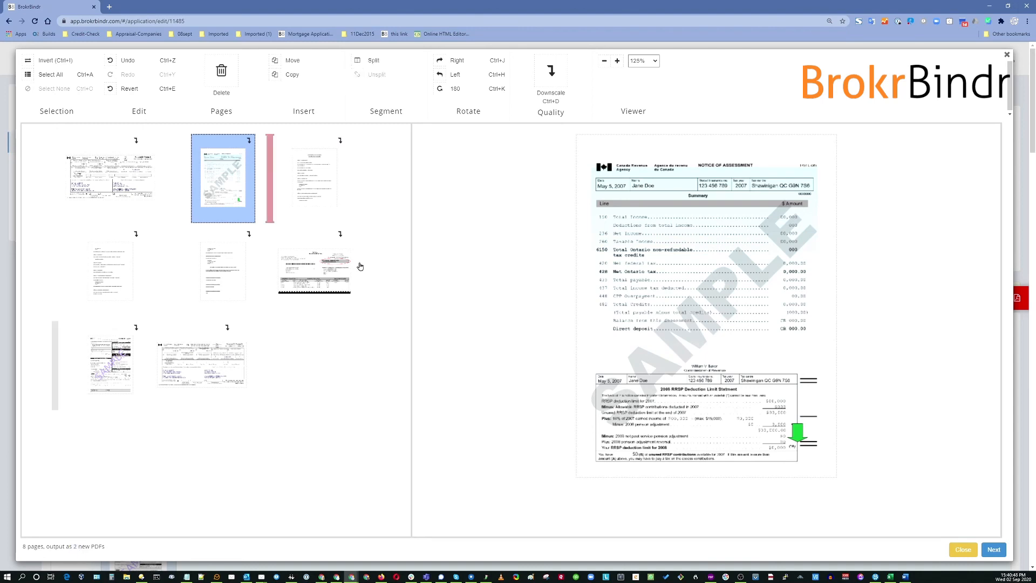
{"action": "left_click", "coordinate": [374, 62]}
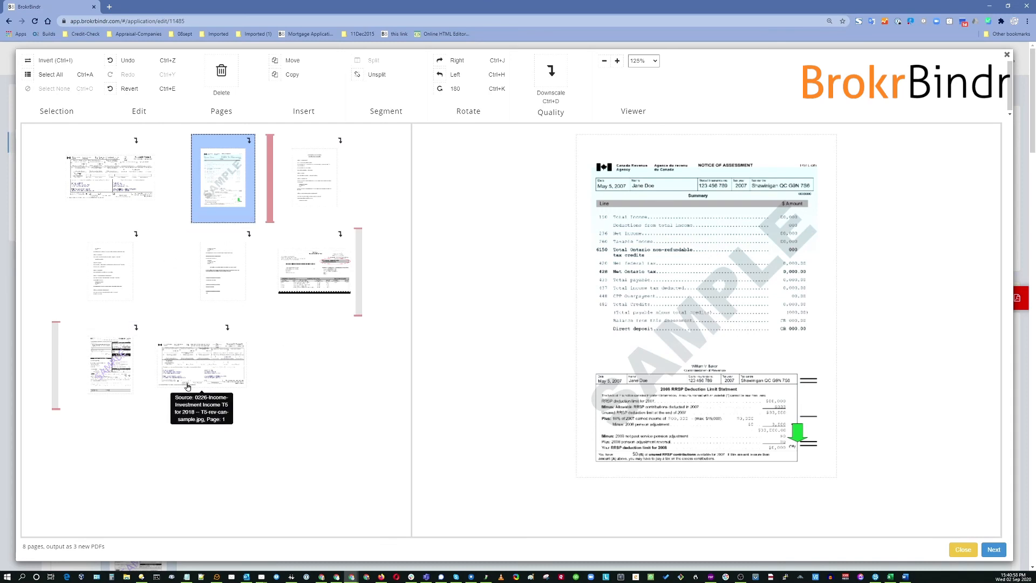
Assign the three PDFs in order to 0802-AUTHORIZATION-Mandate Letter, 0838-MPP-Insurance-Form and 0850-Complete doc-set for submission to lender, and finish.
{"action": "left_click", "coordinate": [993, 553]}
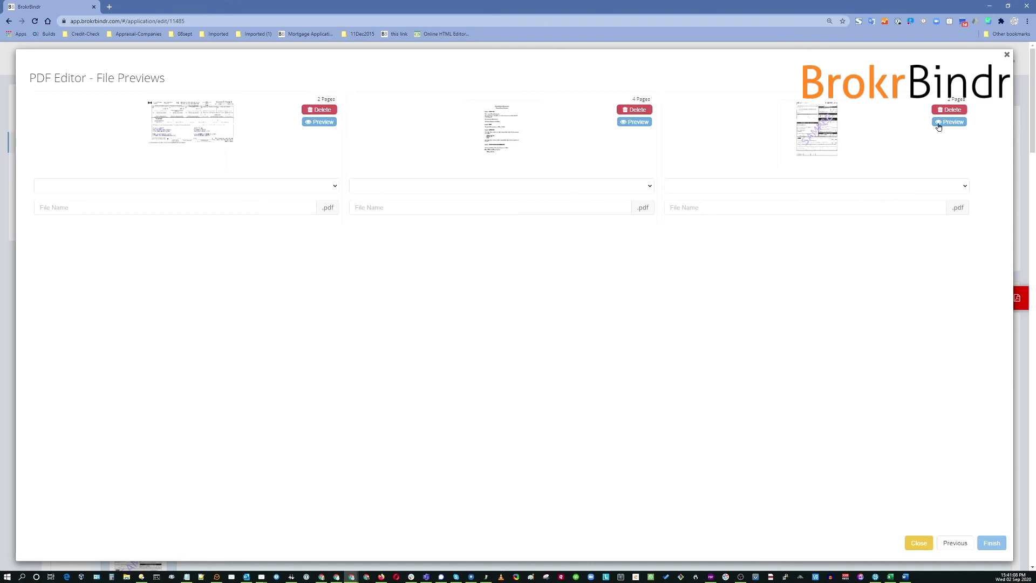
{"action": "left_click", "coordinate": [219, 188]}
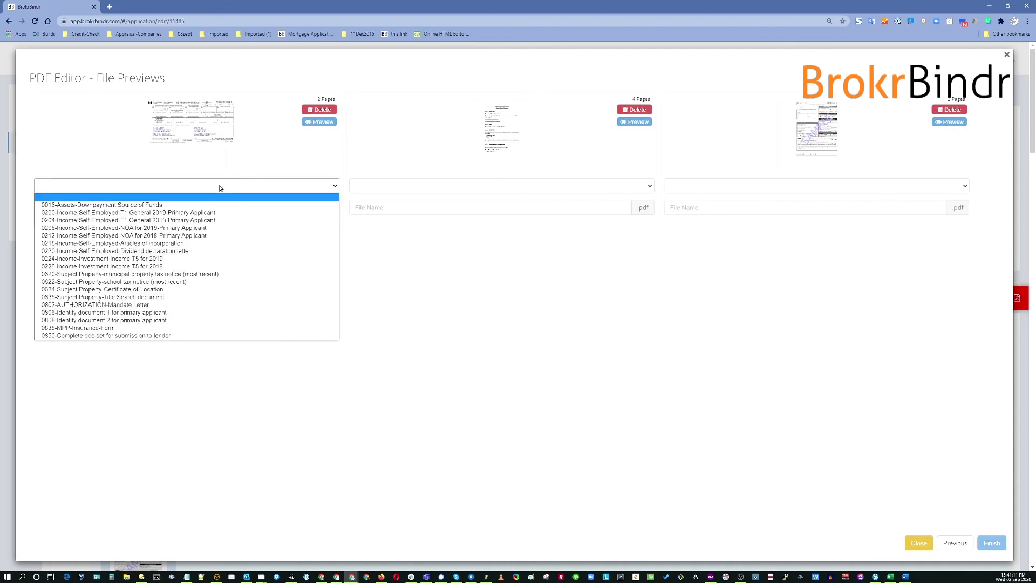
{"action": "left_click", "coordinate": [204, 304]}
{"action": "left_click", "coordinate": [438, 189]}
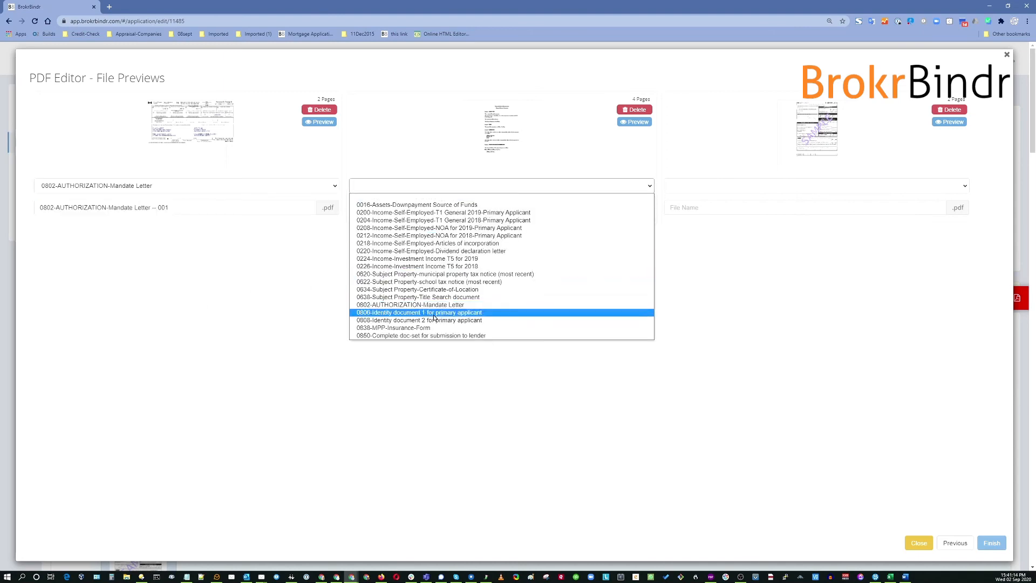
{"action": "left_click", "coordinate": [410, 328]}
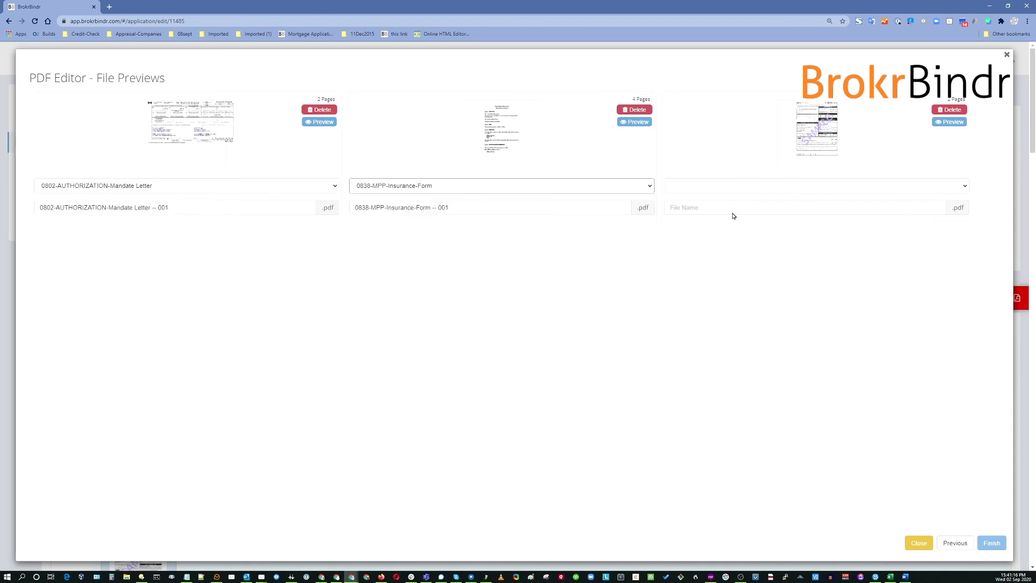
{"action": "left_click", "coordinate": [751, 190]}
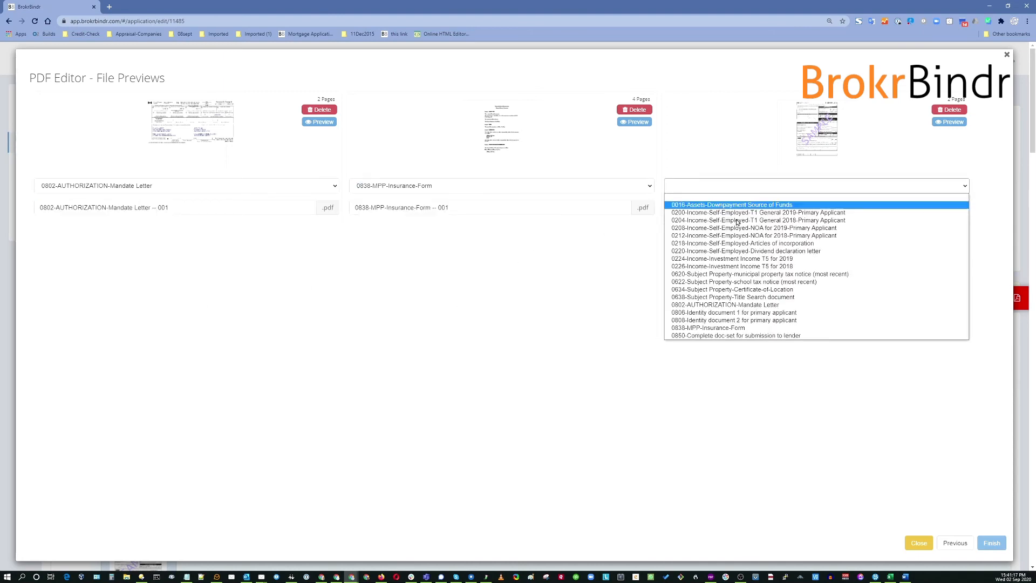
{"action": "left_click", "coordinate": [695, 338]}
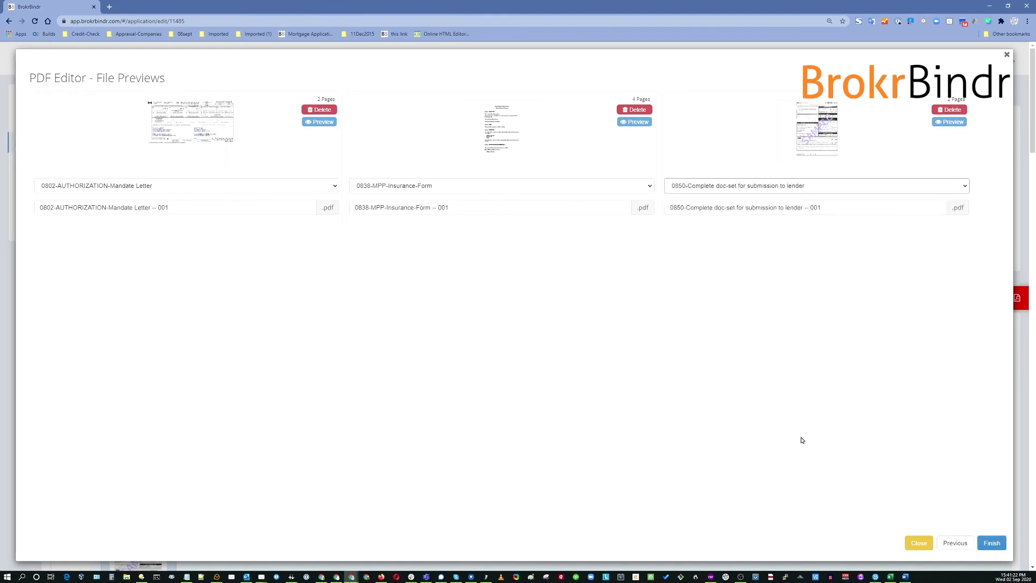
{"action": "left_click", "coordinate": [993, 546]}
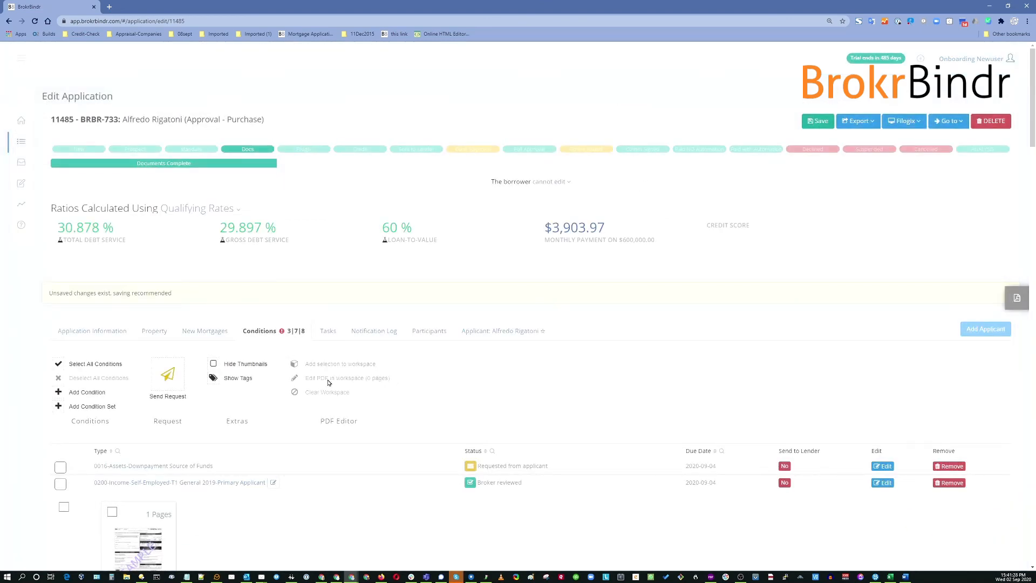
Hide the condition thumbnails, preview the pages of "0850-Complete doc-set for submission to lender -- 001.pdf", and close the preview.
{"action": "left_click", "coordinate": [231, 365]}
{"action": "scroll", "coordinate": [239, 373], "scroll_direction": "down", "scroll_amount": 4}
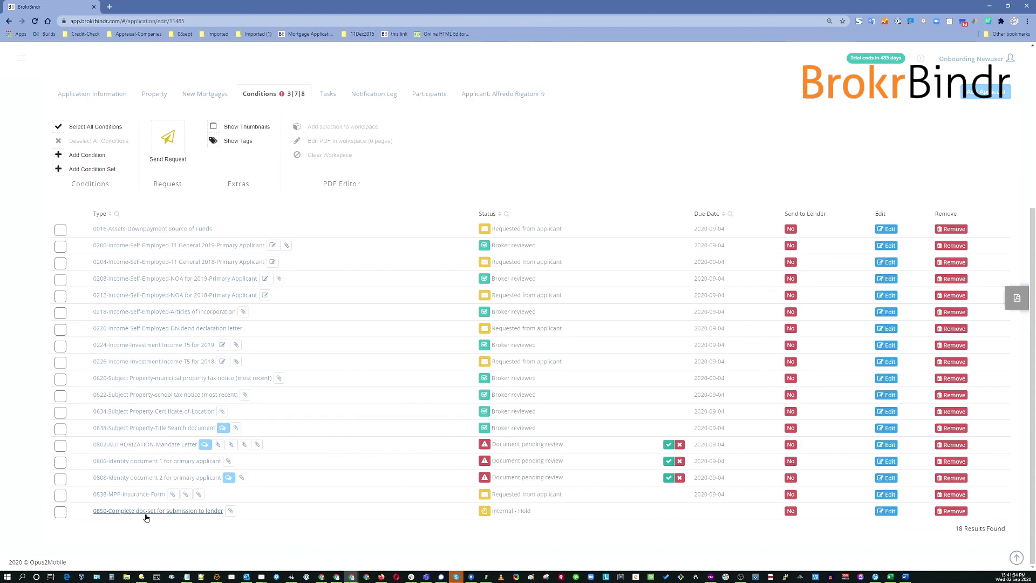
{"action": "left_click", "coordinate": [230, 513]}
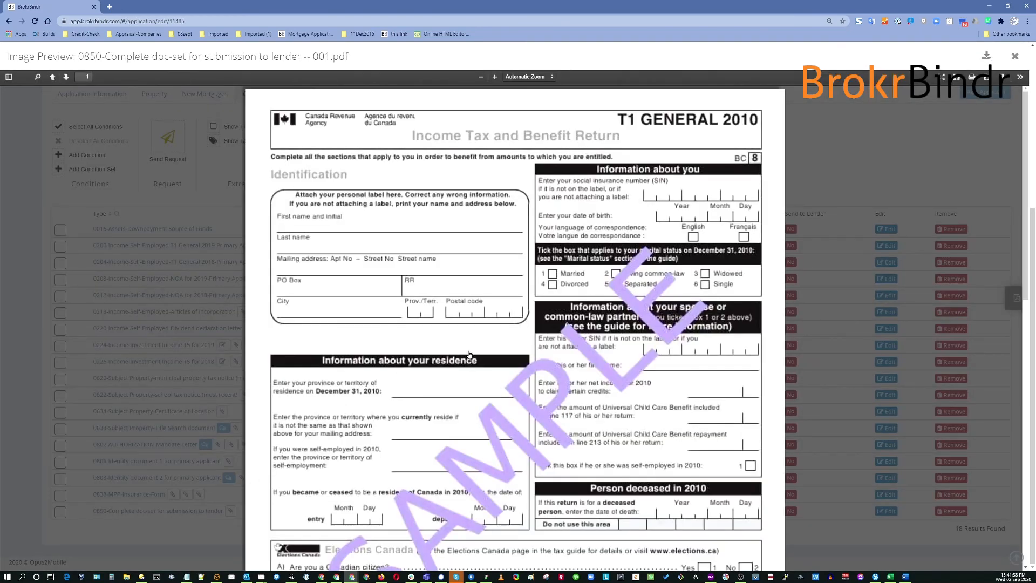
{"action": "scroll", "coordinate": [487, 379], "scroll_direction": "down", "scroll_amount": 10}
{"action": "scroll", "coordinate": [488, 377], "scroll_direction": "up", "scroll_amount": 14}
{"action": "left_click", "coordinate": [1015, 56]}
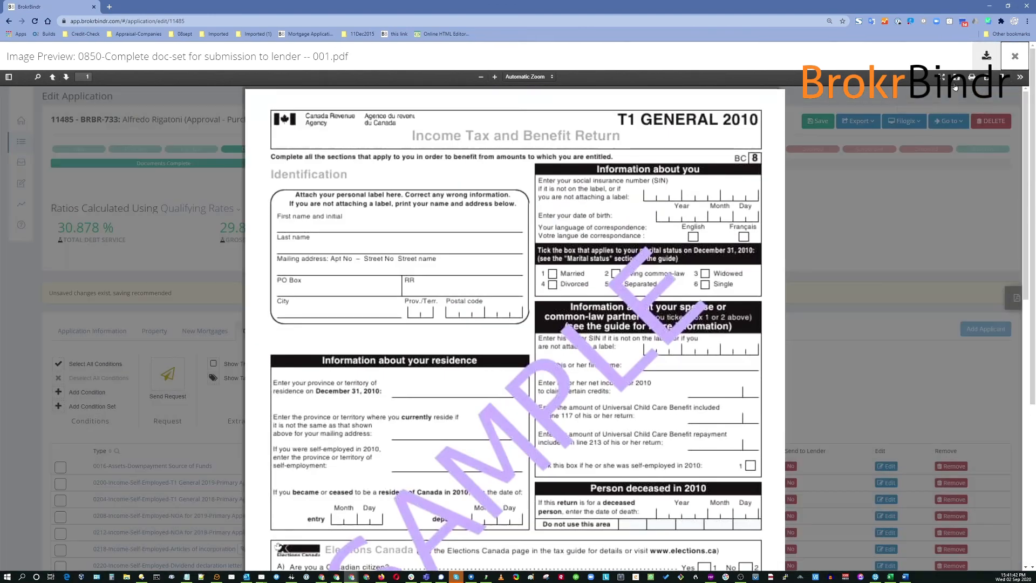
Show the condition thumbnails and delete "0838-MPP-Insurance-Form -- 012.pdf" from the 0838-MPP-Insurance-Form condition.
{"action": "scroll", "coordinate": [279, 391], "scroll_direction": "down", "scroll_amount": 20}
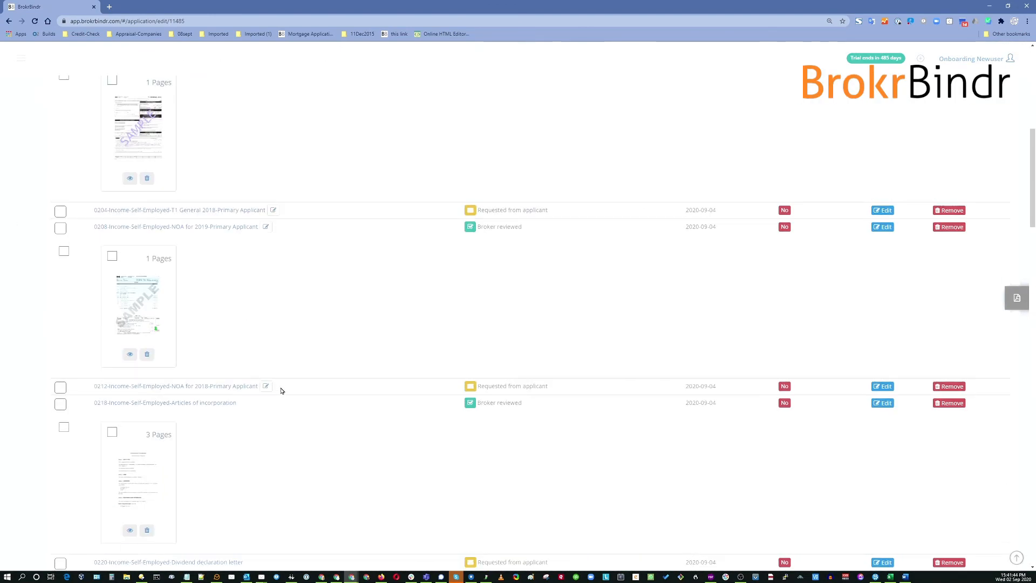
{"action": "scroll", "coordinate": [292, 392], "scroll_direction": "down", "scroll_amount": 5}
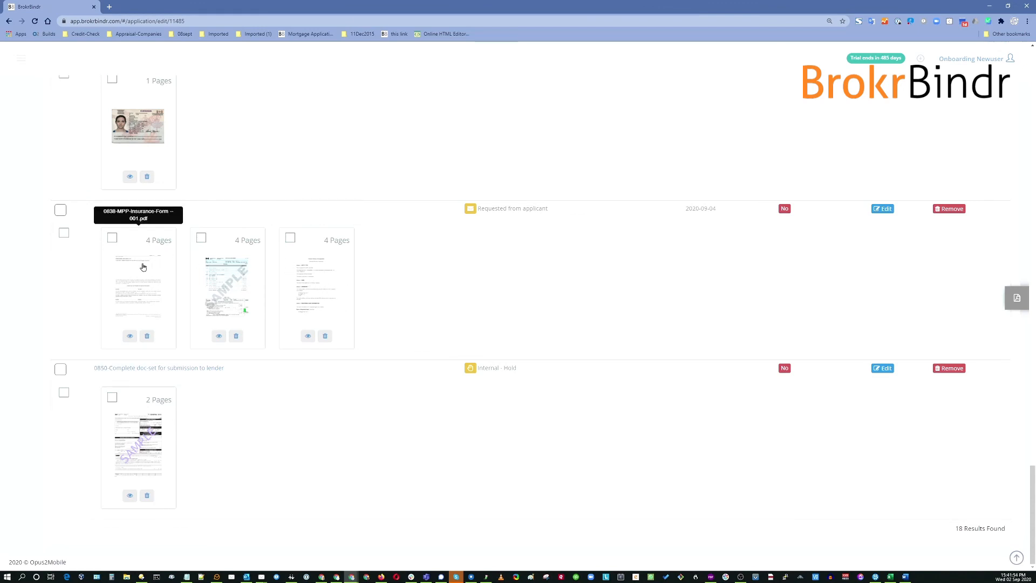
{"action": "left_click", "coordinate": [235, 336]}
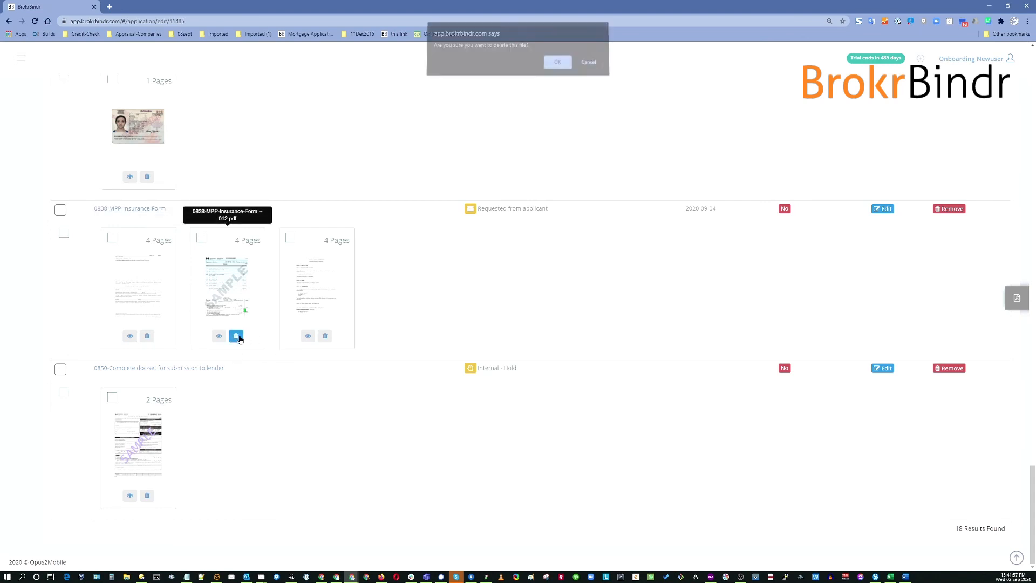
{"action": "left_click", "coordinate": [556, 68]}
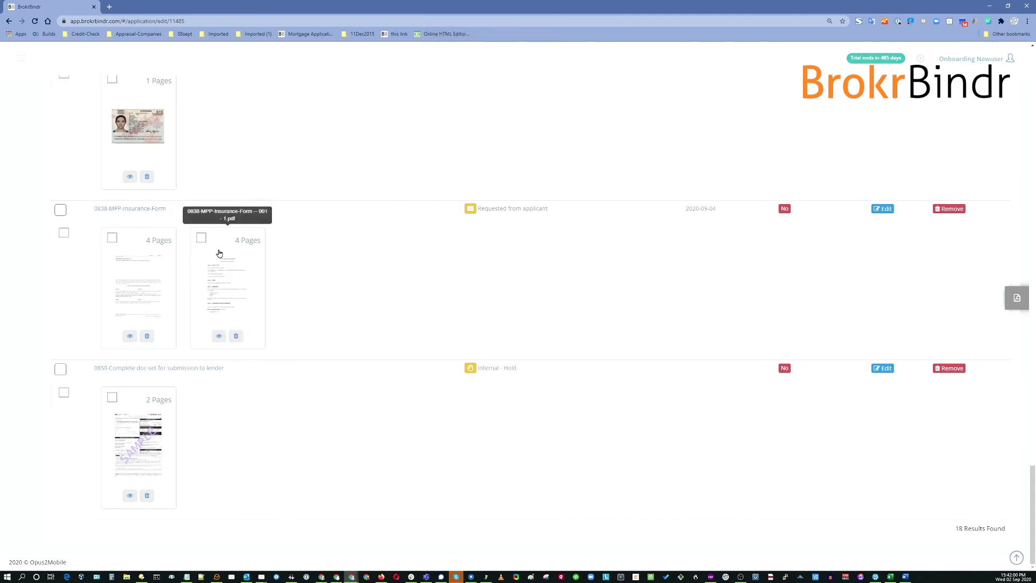
Review the files under the 0802-AUTHORIZATION-Mandate Letter condition and hide the condition thumbnails.
{"action": "scroll", "coordinate": [317, 348], "scroll_direction": "up", "scroll_amount": 5}
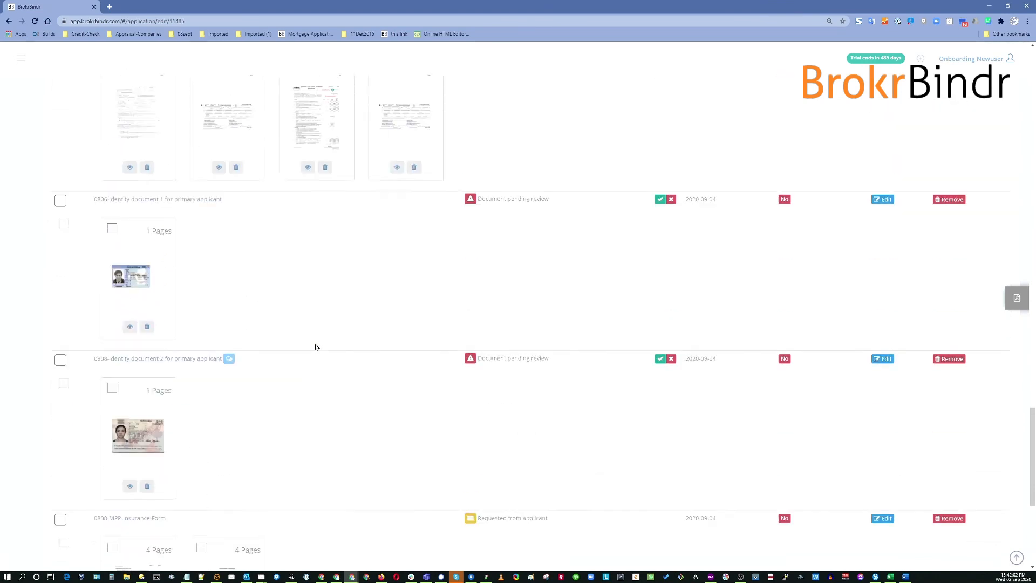
{"action": "scroll", "coordinate": [317, 348], "scroll_direction": "up", "scroll_amount": 3}
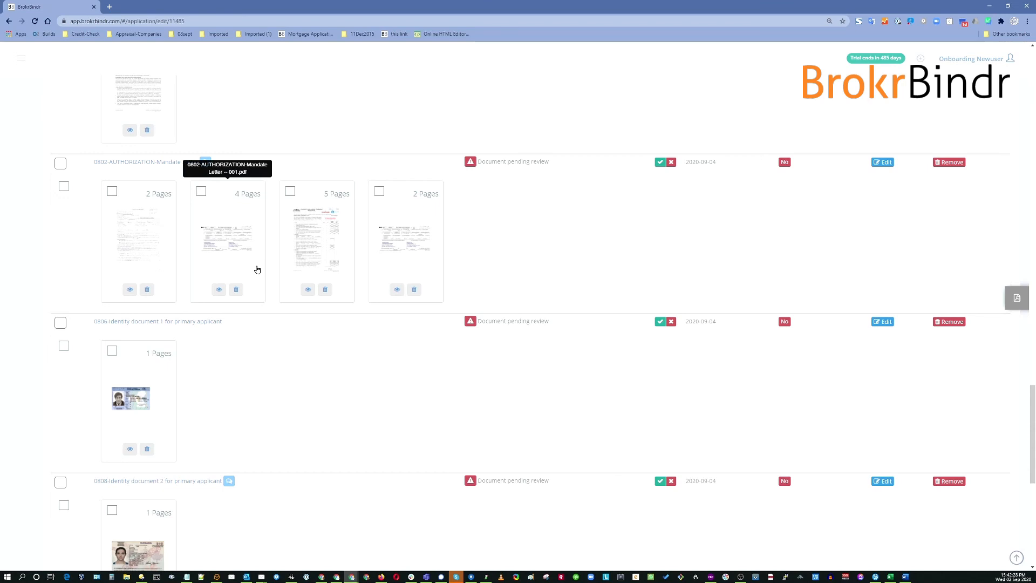
{"action": "scroll", "coordinate": [514, 307], "scroll_direction": "up", "scroll_amount": 15}
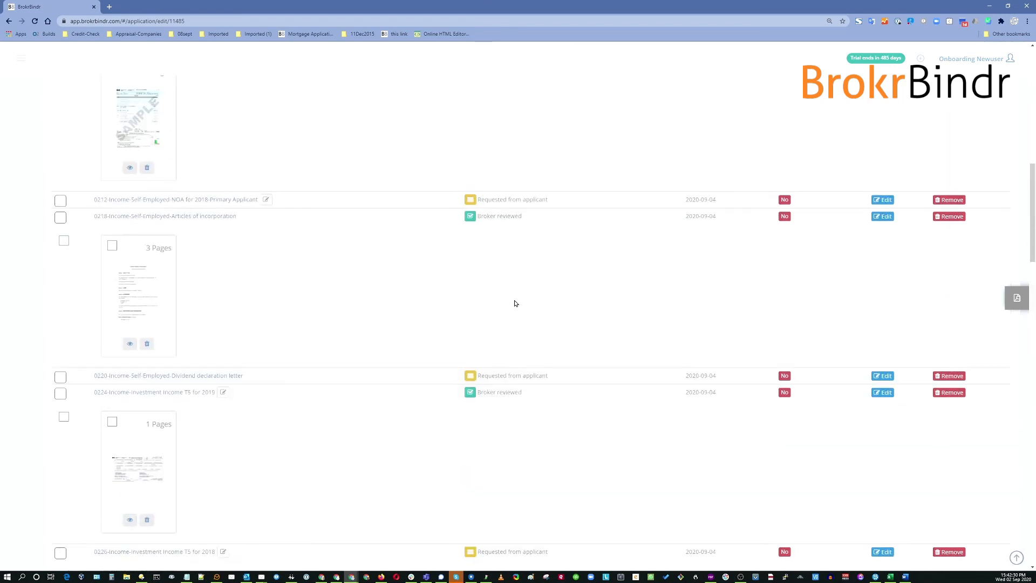
{"action": "left_click", "coordinate": [241, 285]}
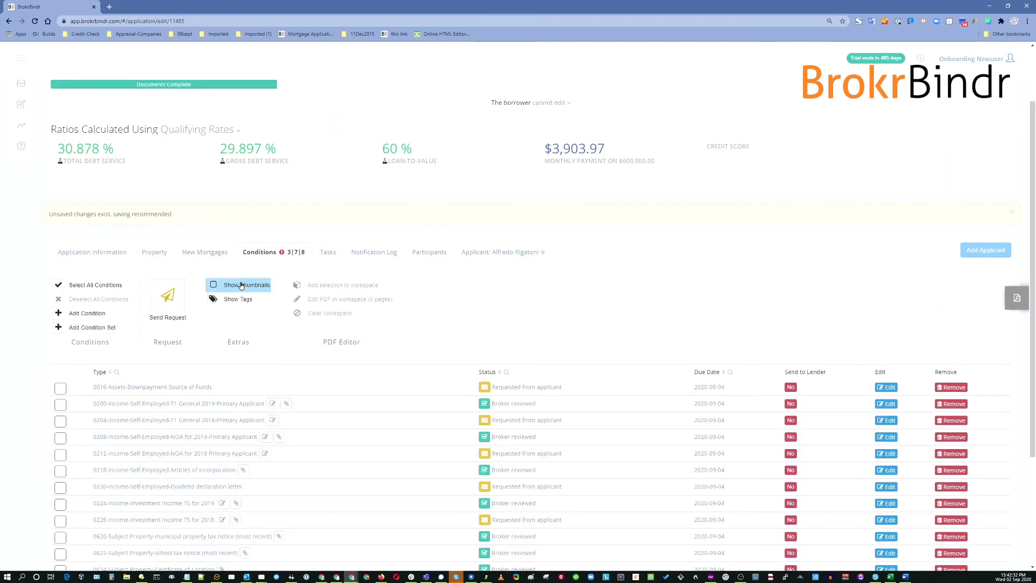